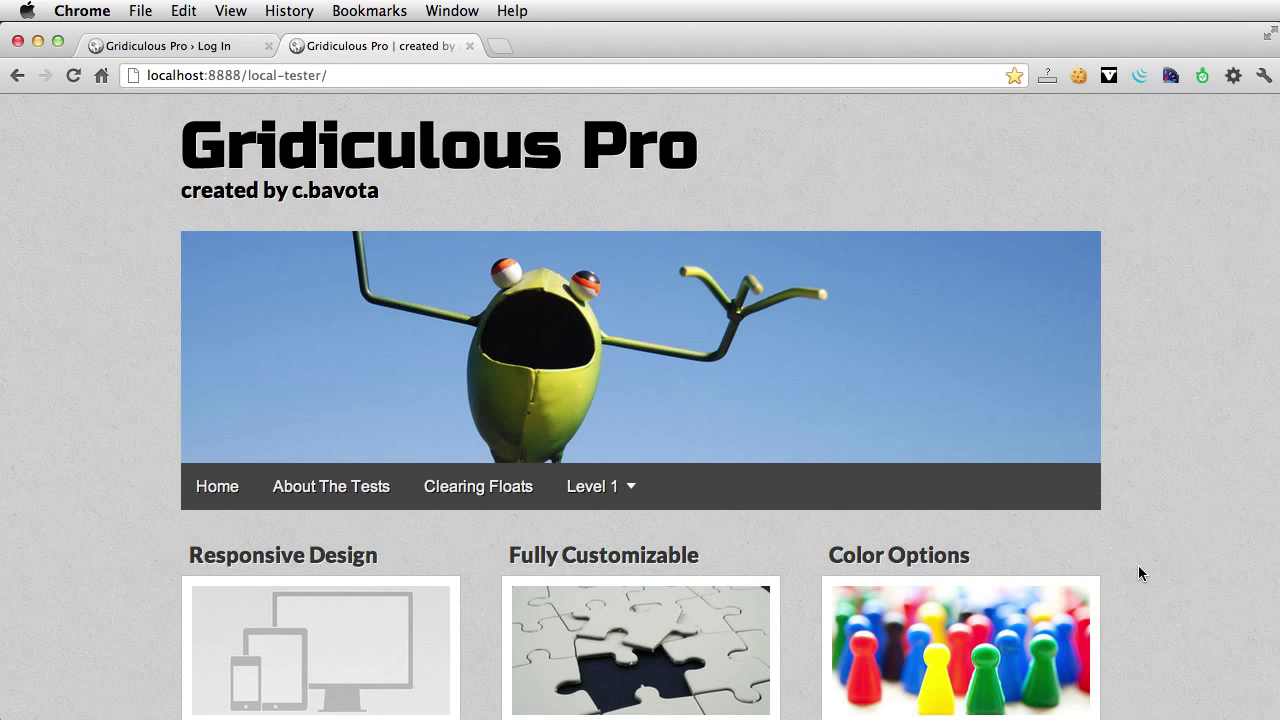
Log in to the WordPress admin with the prefilled username and password
scroll(1138, 566, down, 10)
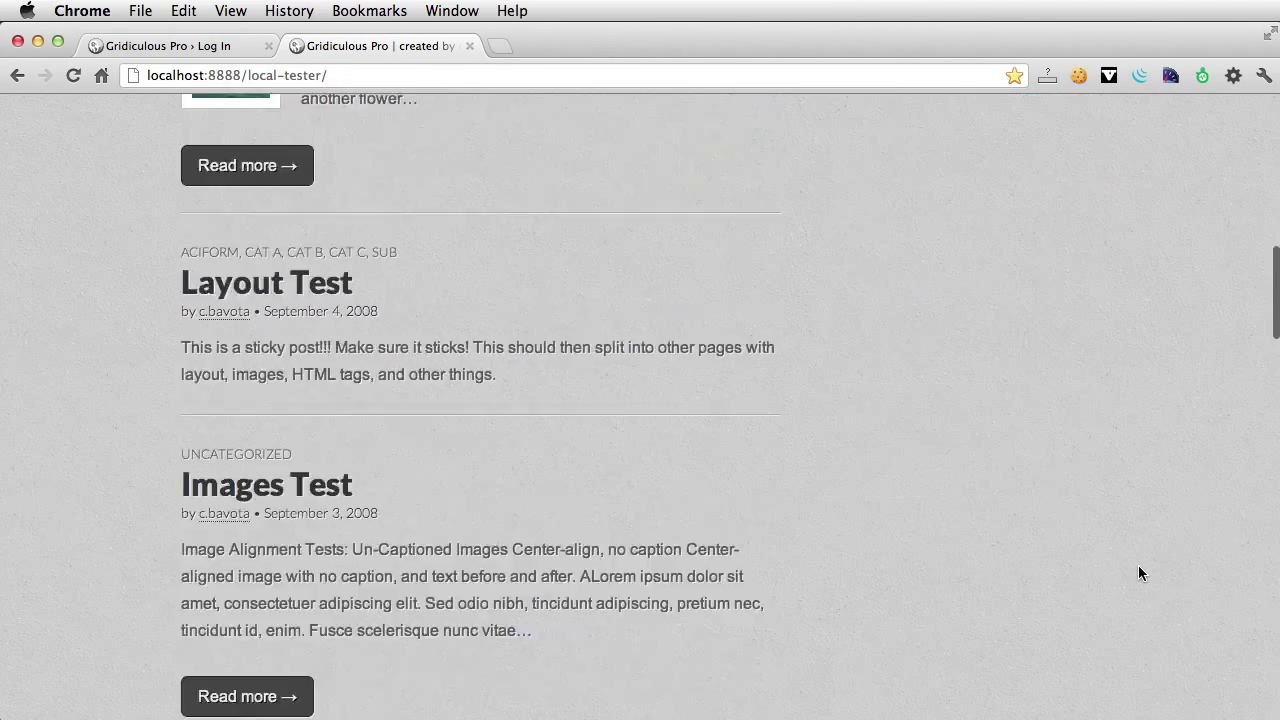
scroll(1138, 566, down, 15)
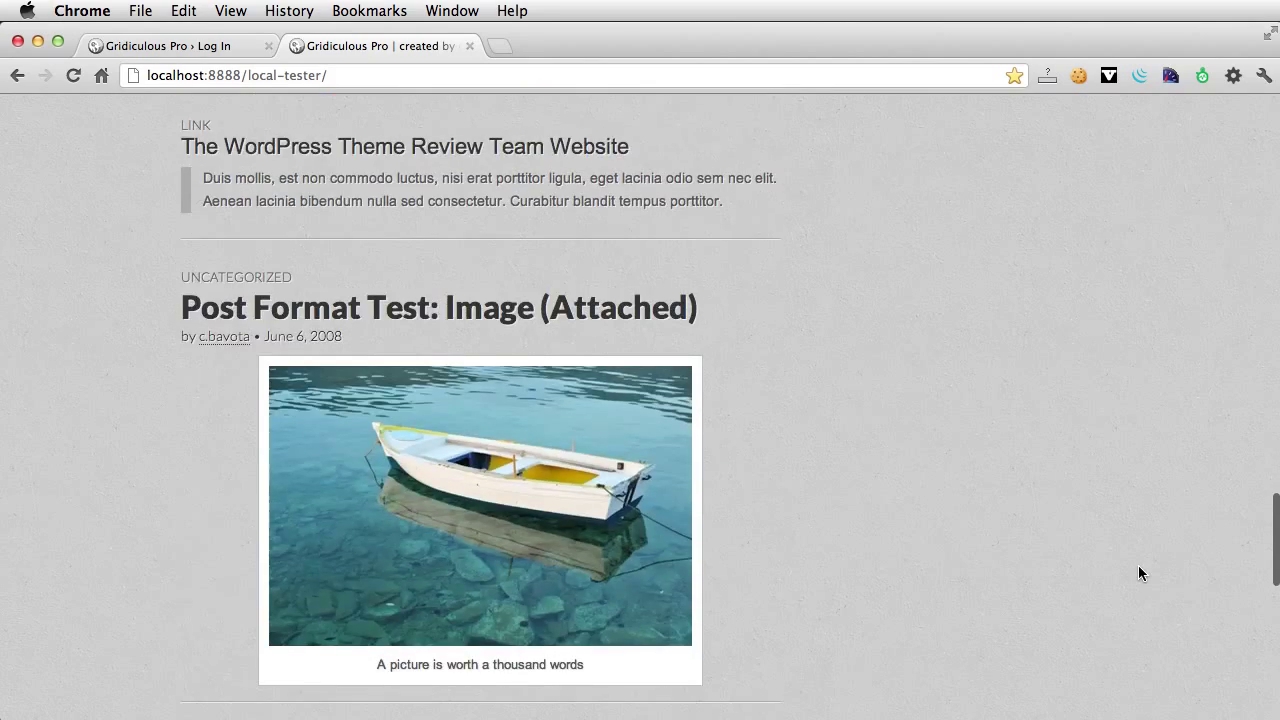
scroll(1138, 573, up, 20)
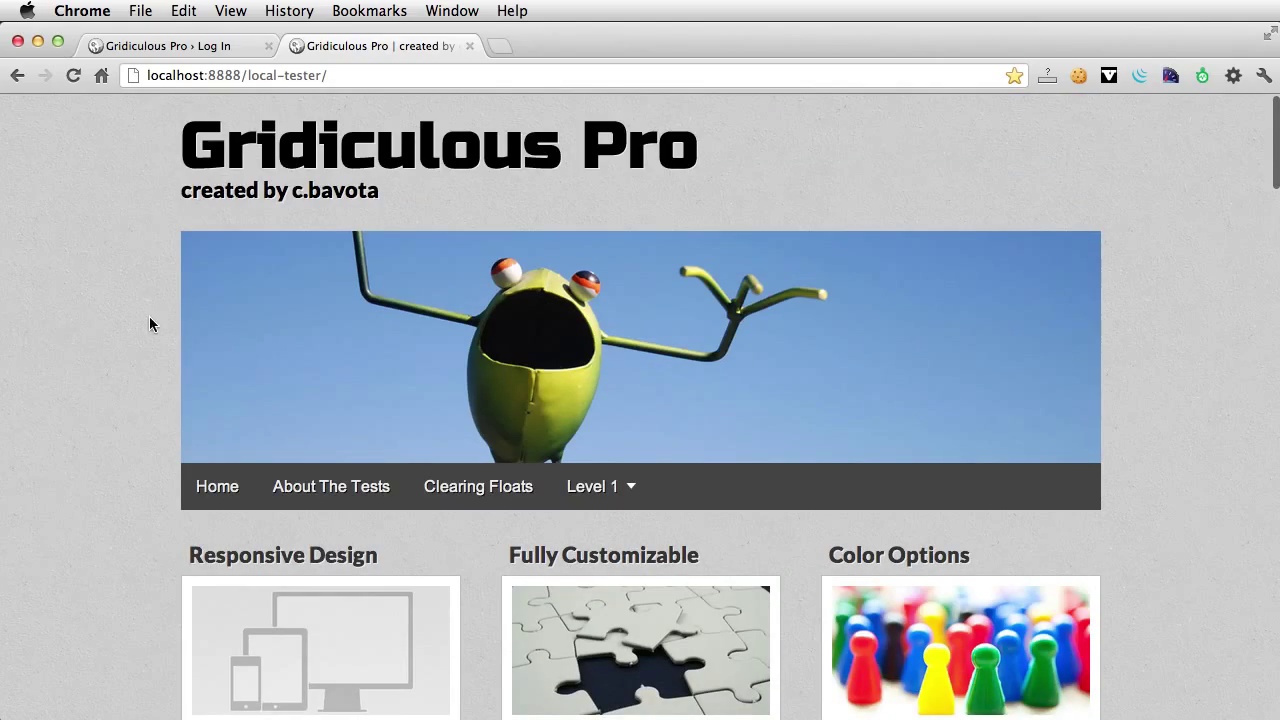
click(166, 48)
click(744, 472)
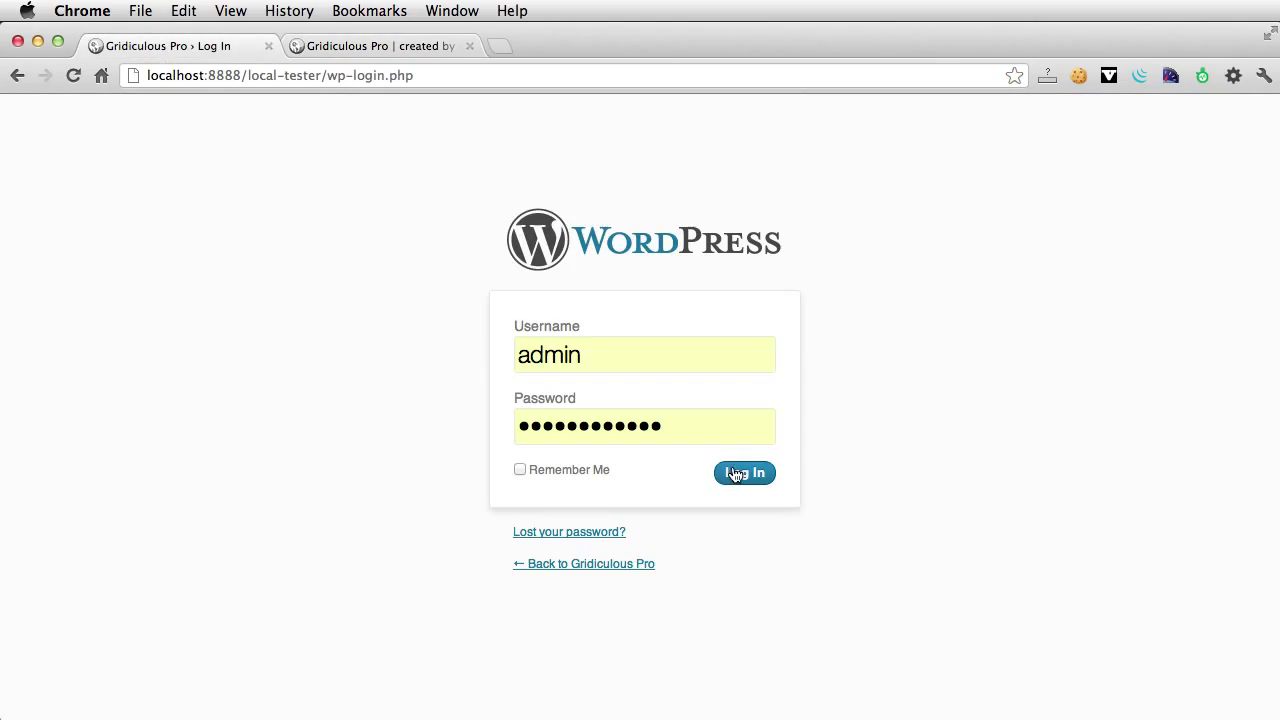
Reload the site's home page and review the admin notices about the top area and sidebar widgets
click(343, 46)
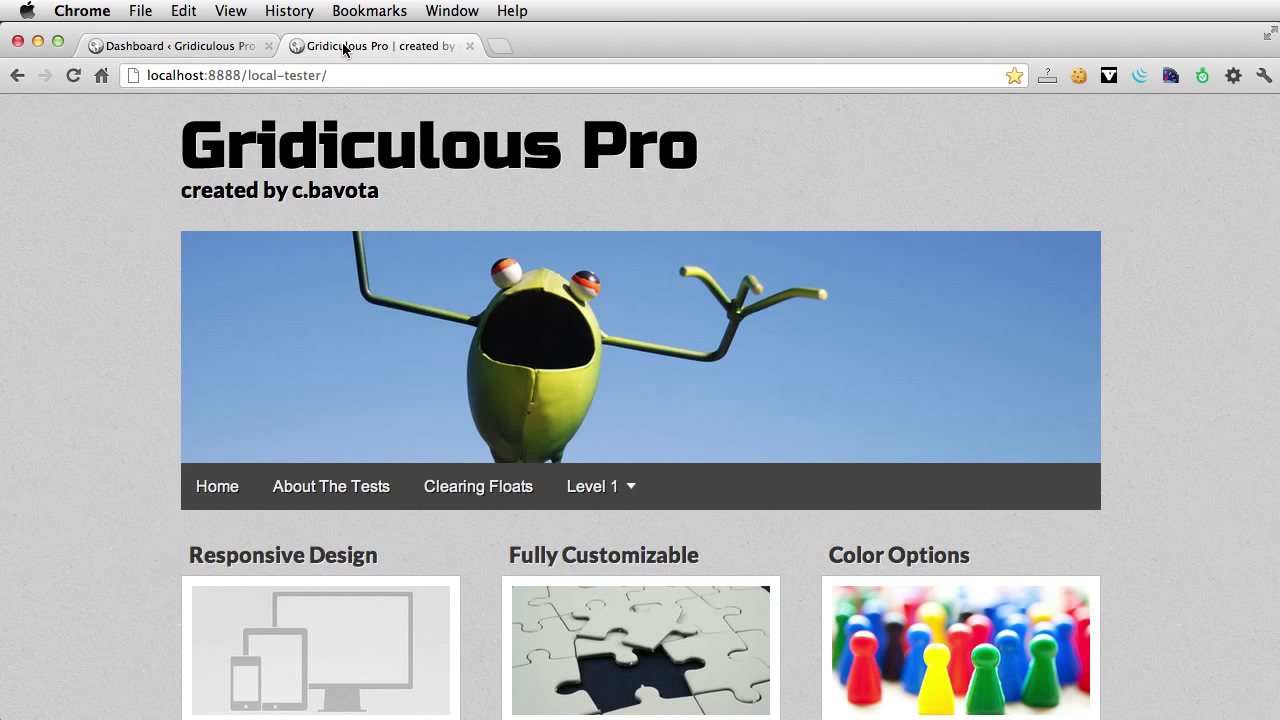
key(super+r)
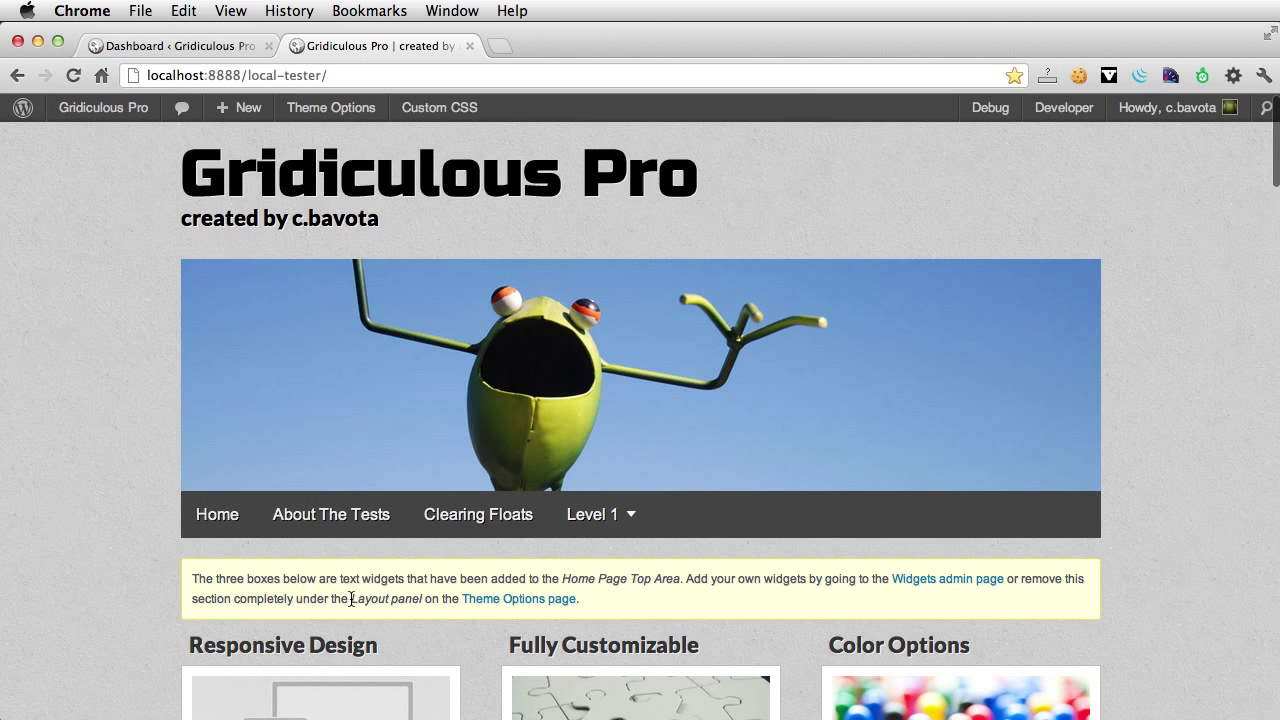
scroll(350, 598, down, 5)
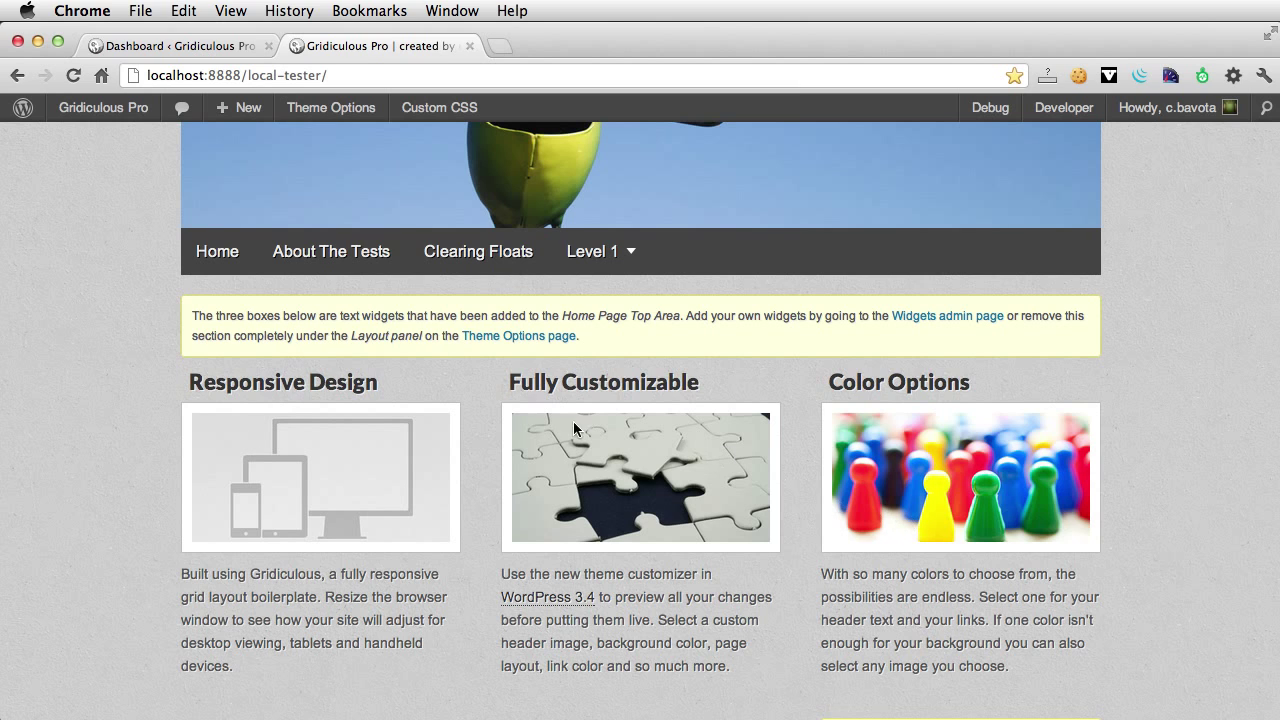
scroll(986, 550, down, 4)
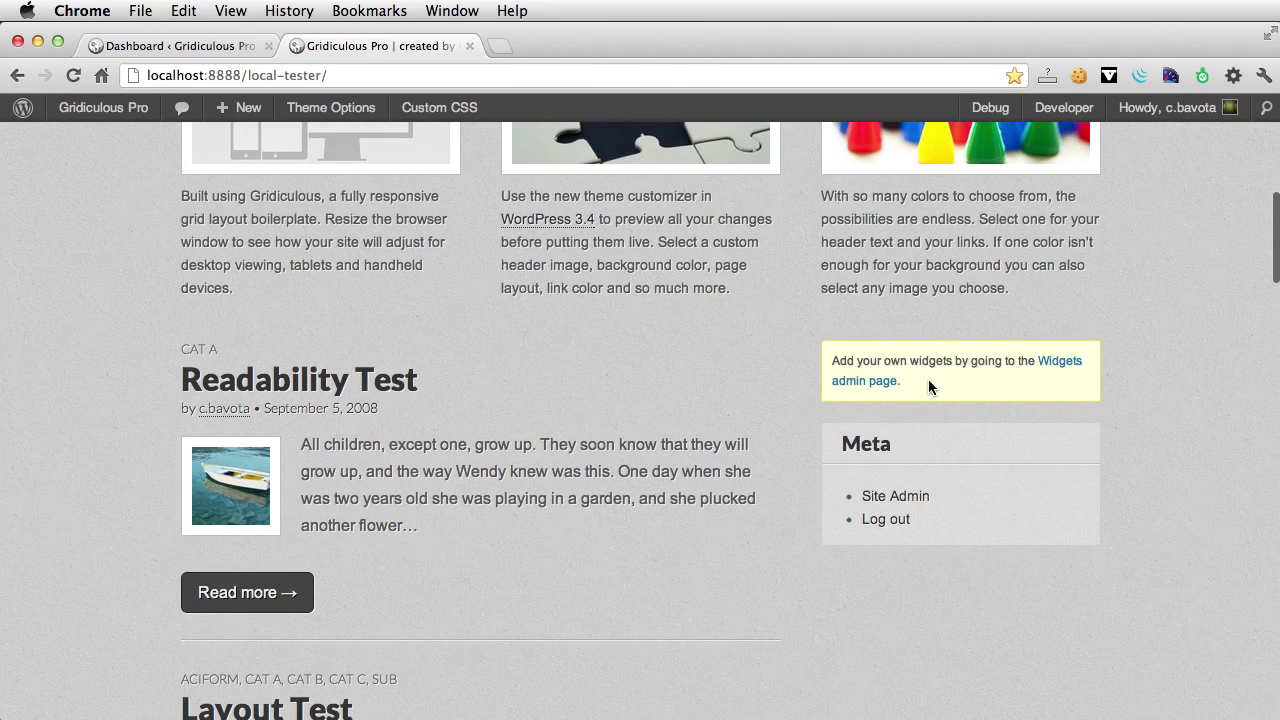
scroll(630, 422, up, 6)
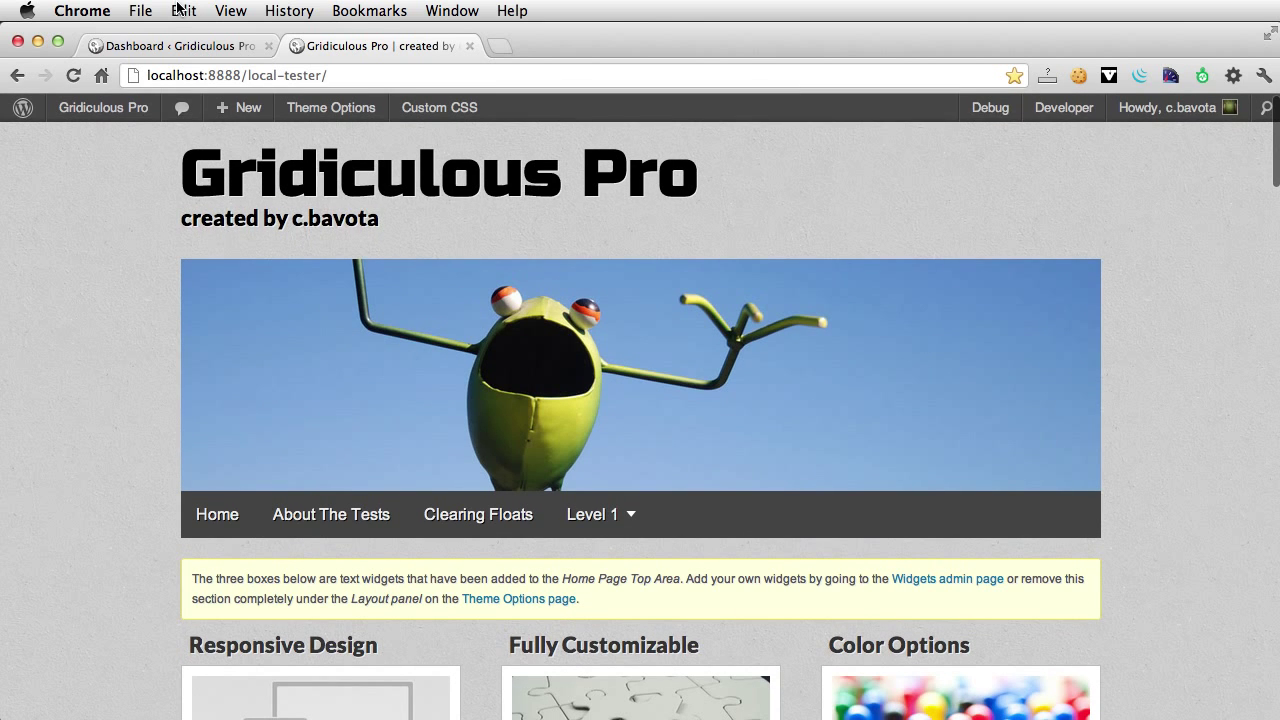
Open the theme customizer from the dashboard and expand its Site Title & Tagline settings
click(177, 46)
click(340, 119)
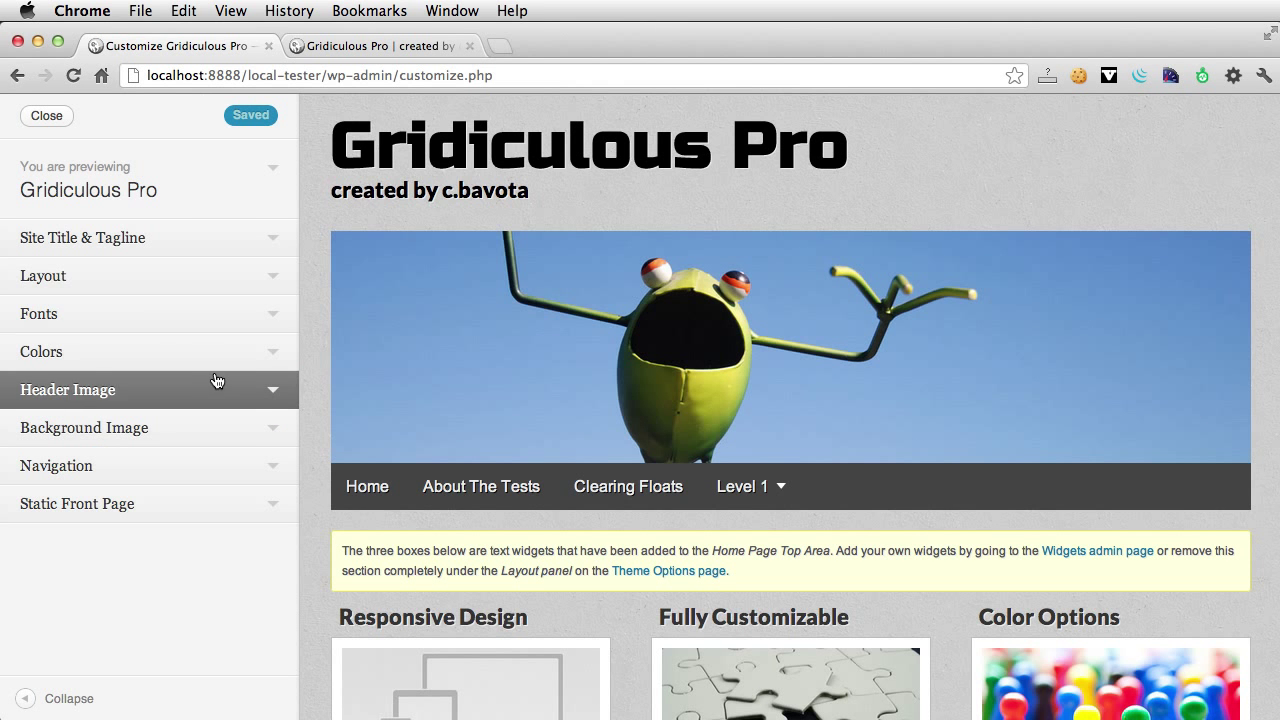
click(270, 242)
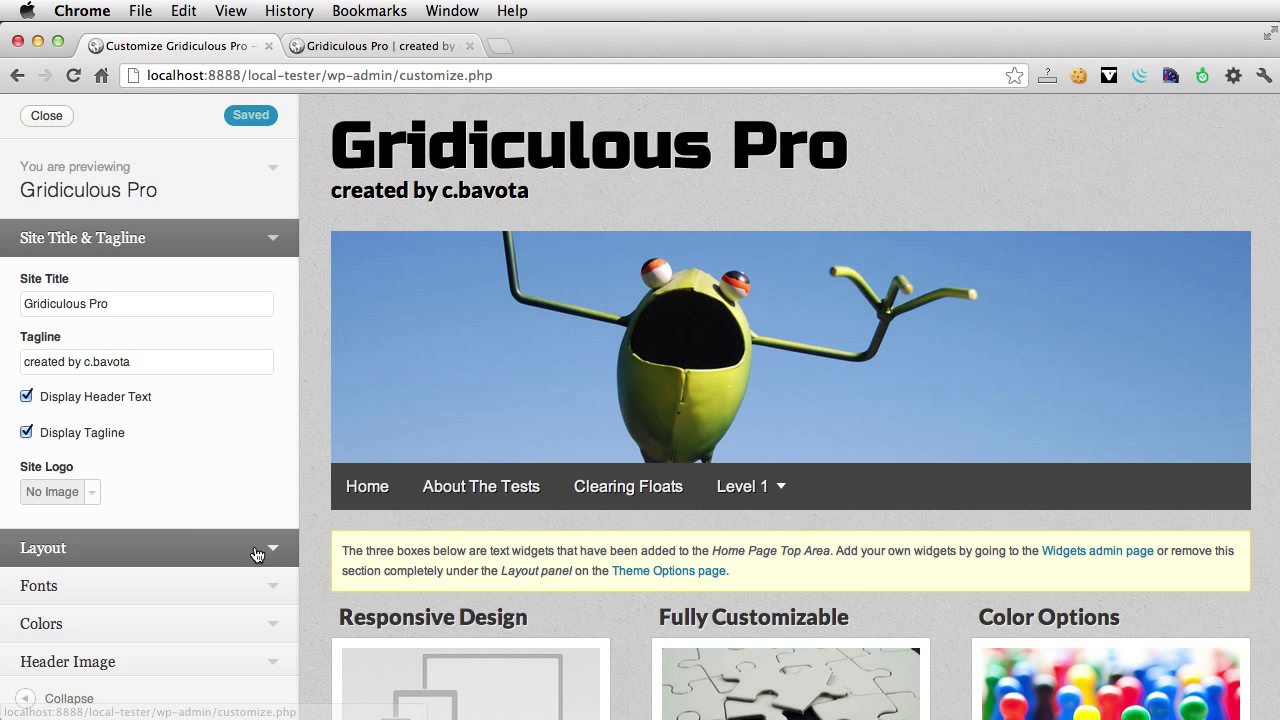
Try the themes by bavotasan.com image as the site logo and remove it again
click(96, 491)
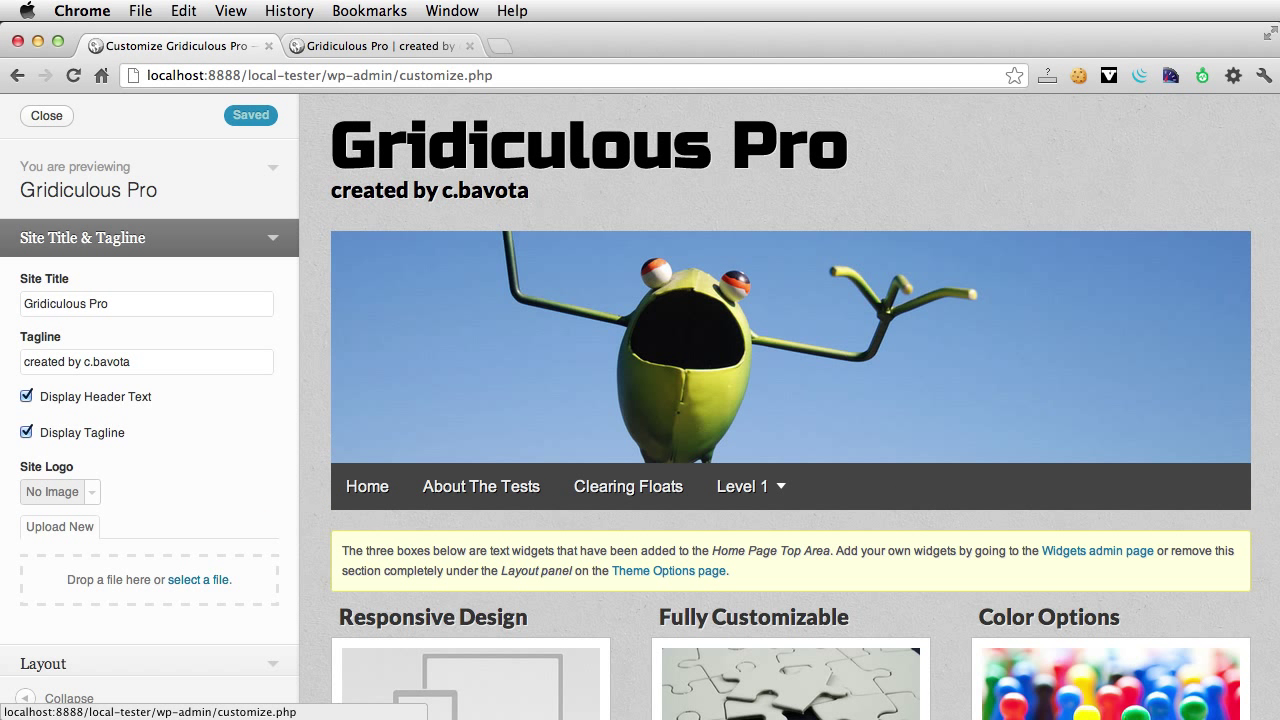
drag(1000, 500, 149, 569)
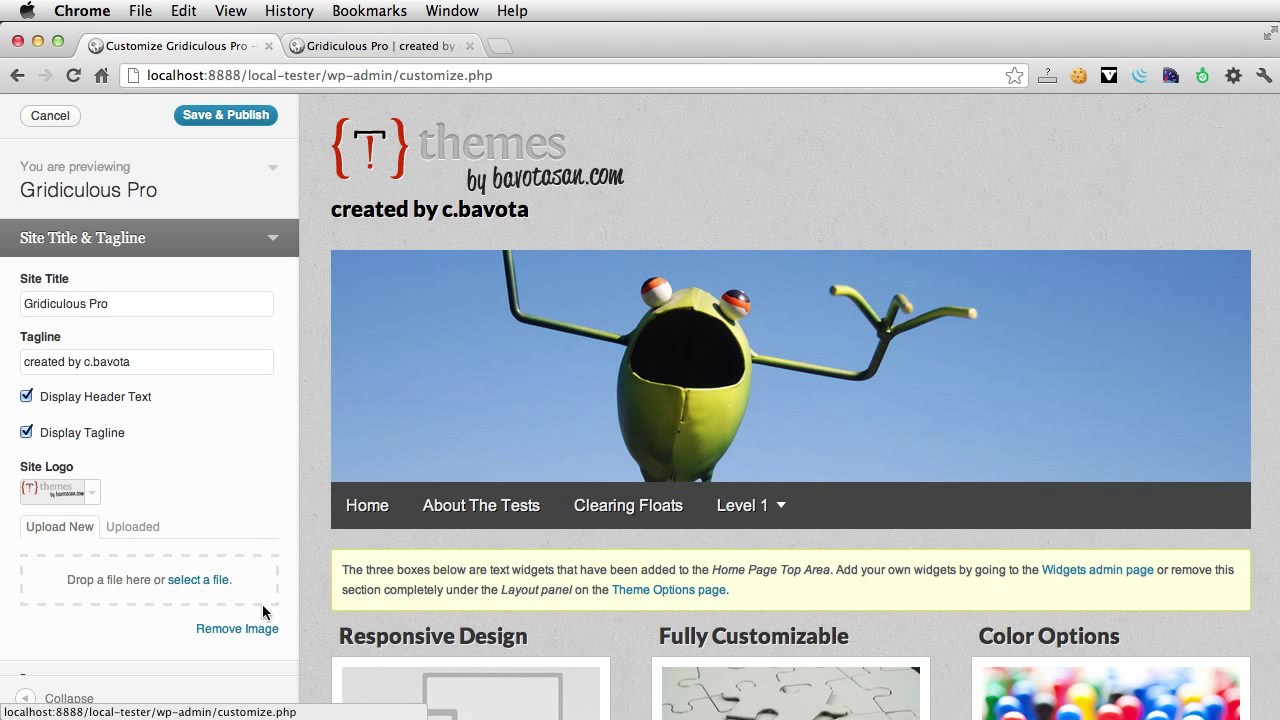
click(245, 630)
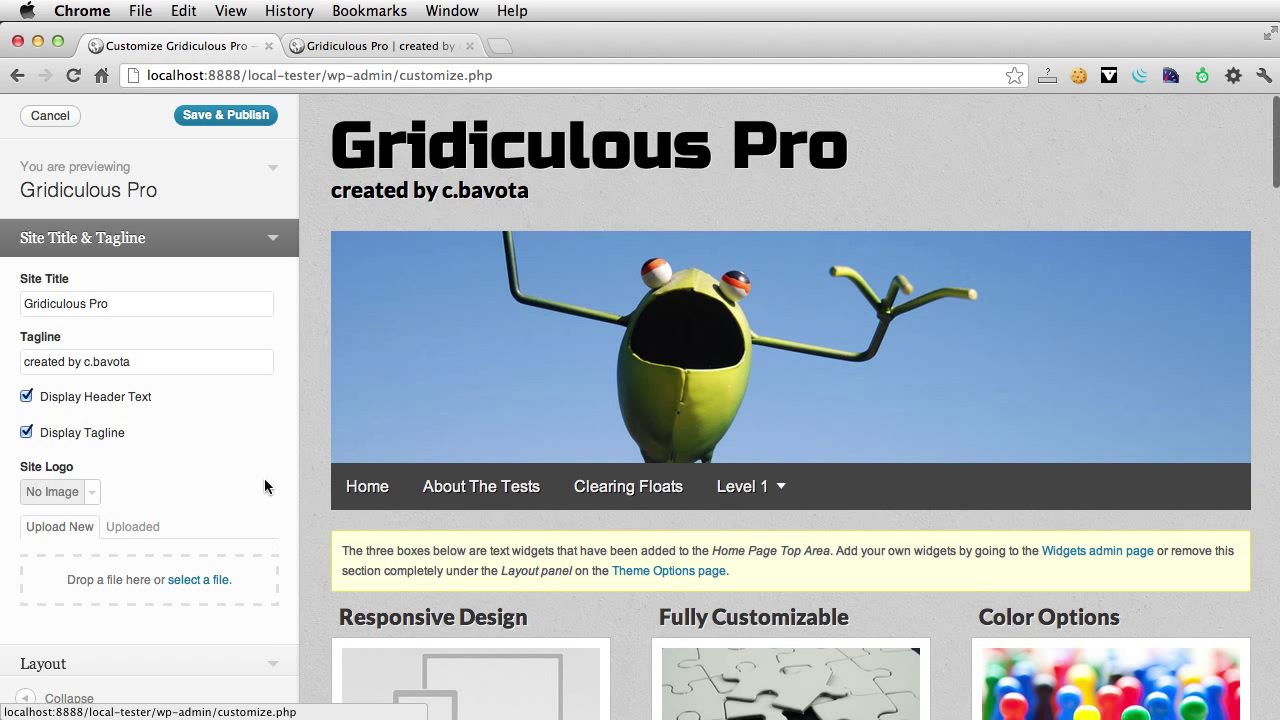
click(275, 246)
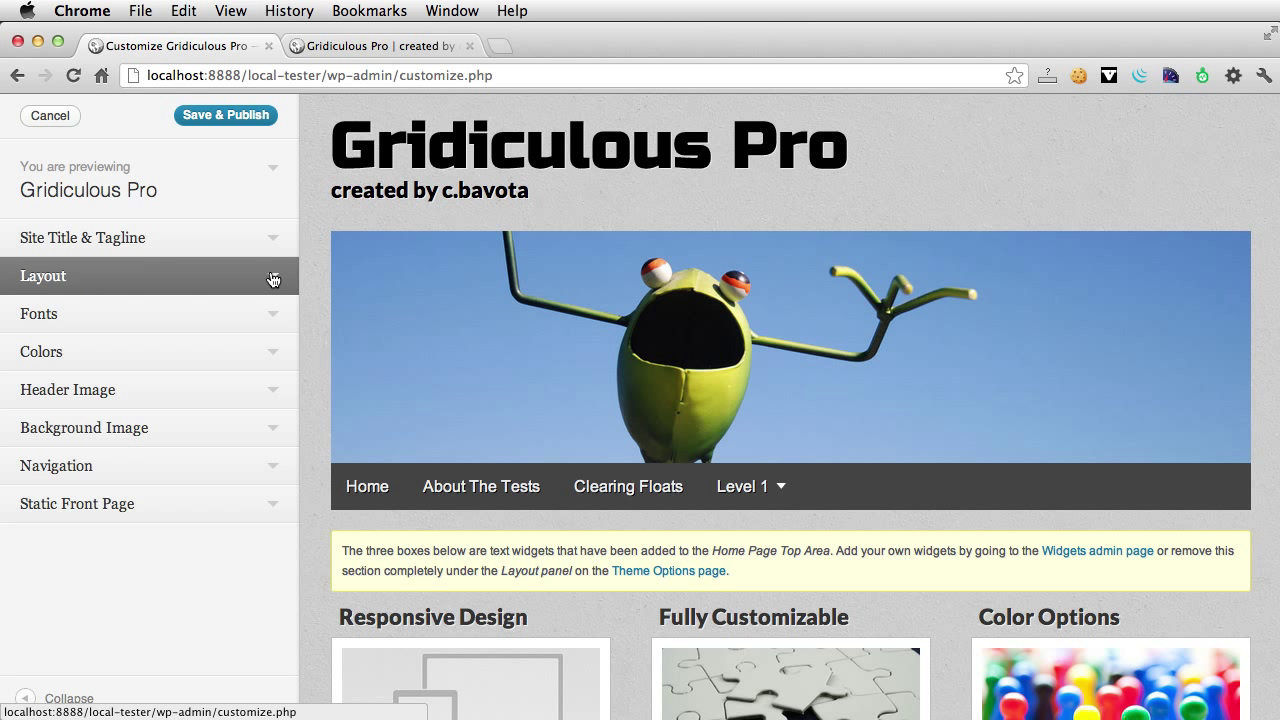
Set the main content width to 6 Columns in the theme's layout settings
click(271, 278)
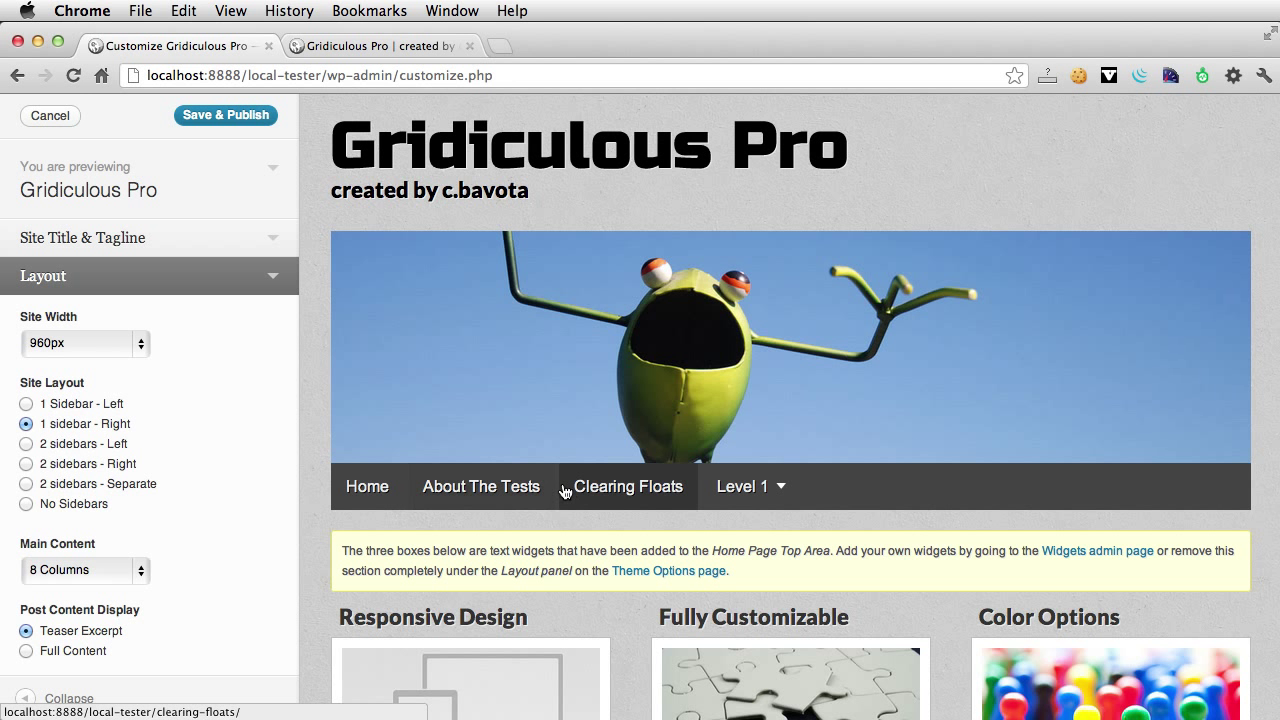
scroll(565, 485, down, 10)
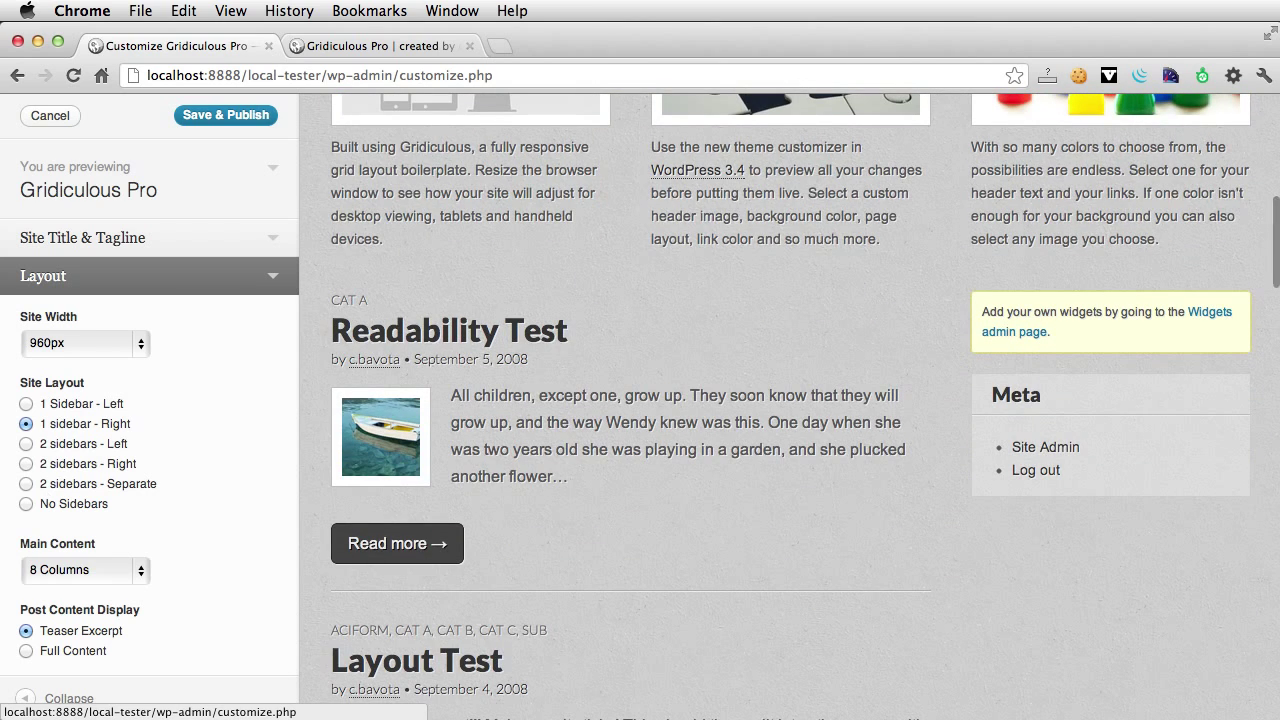
click(84, 569)
click(80, 537)
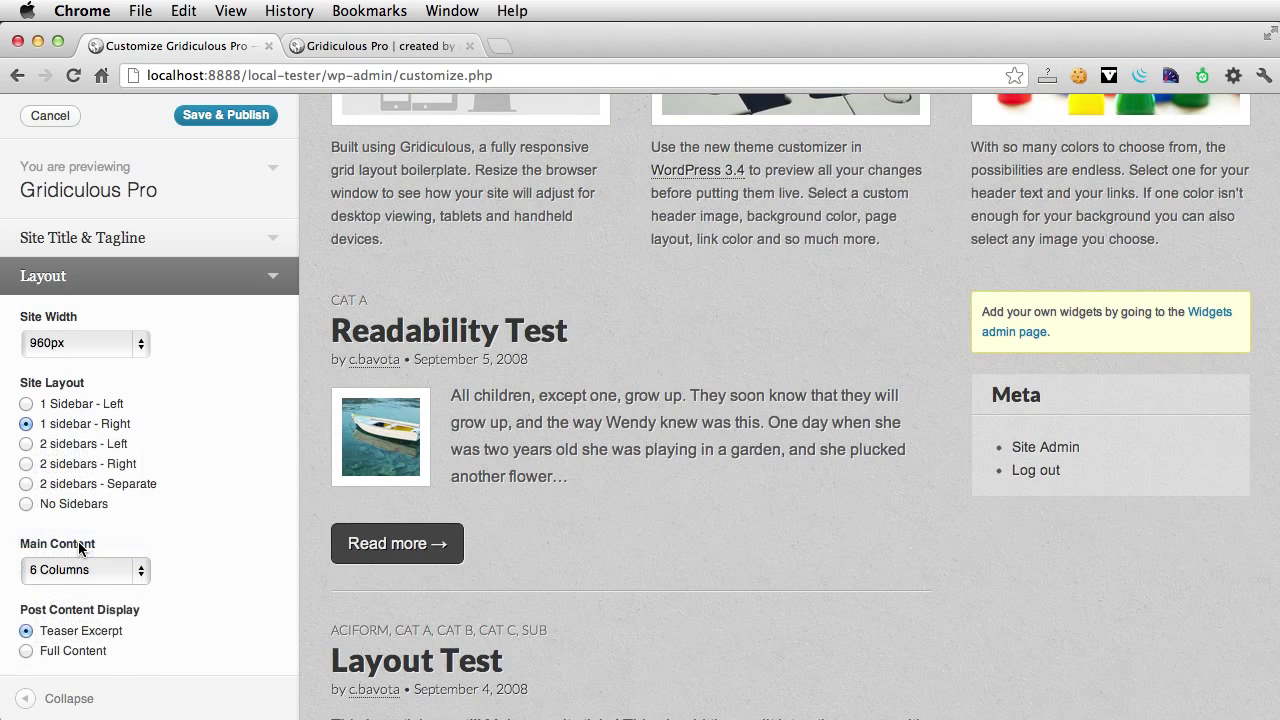
Preview the two-sidebar site layouts, choose 2 sidebars - Separate, and publish the change
click(26, 444)
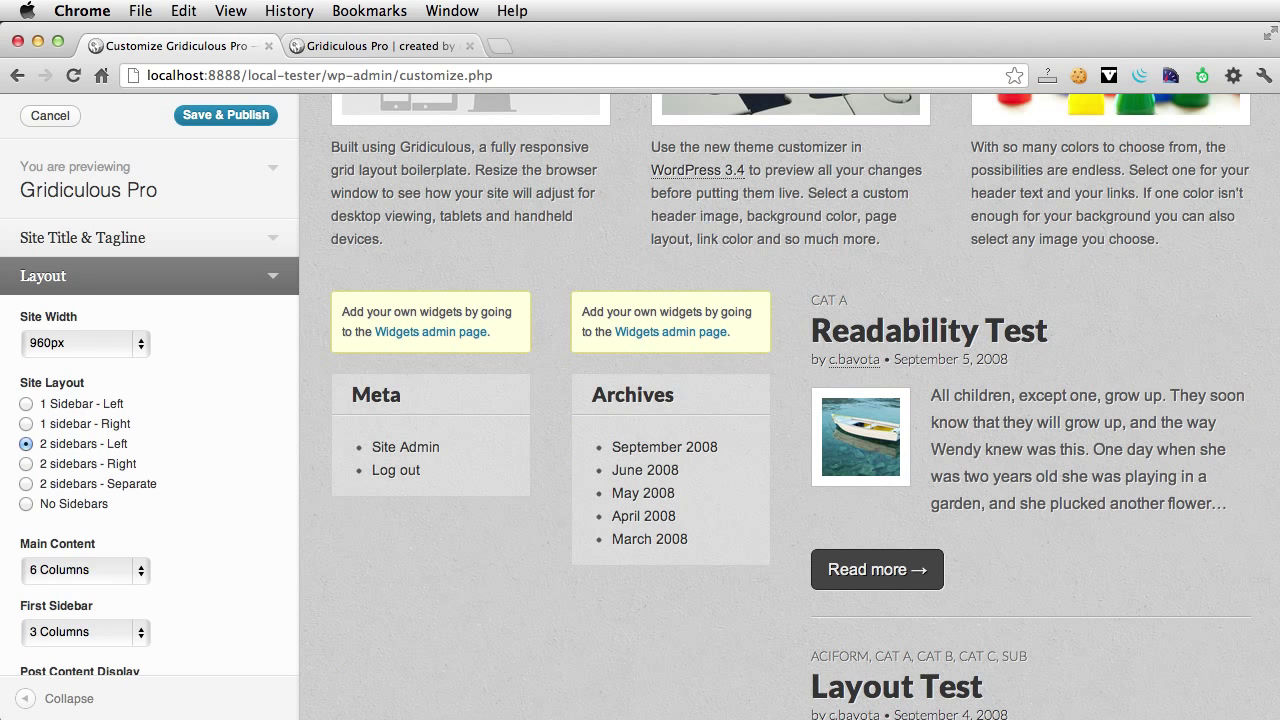
click(27, 466)
click(26, 484)
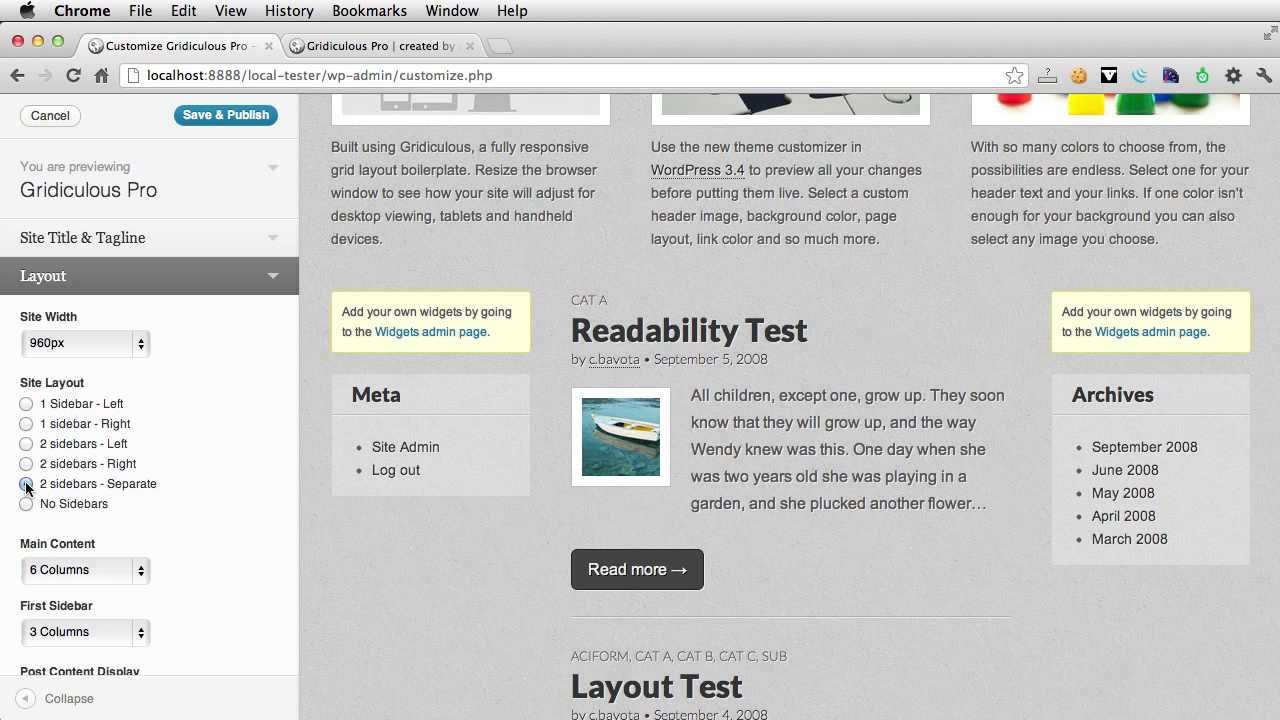
click(250, 116)
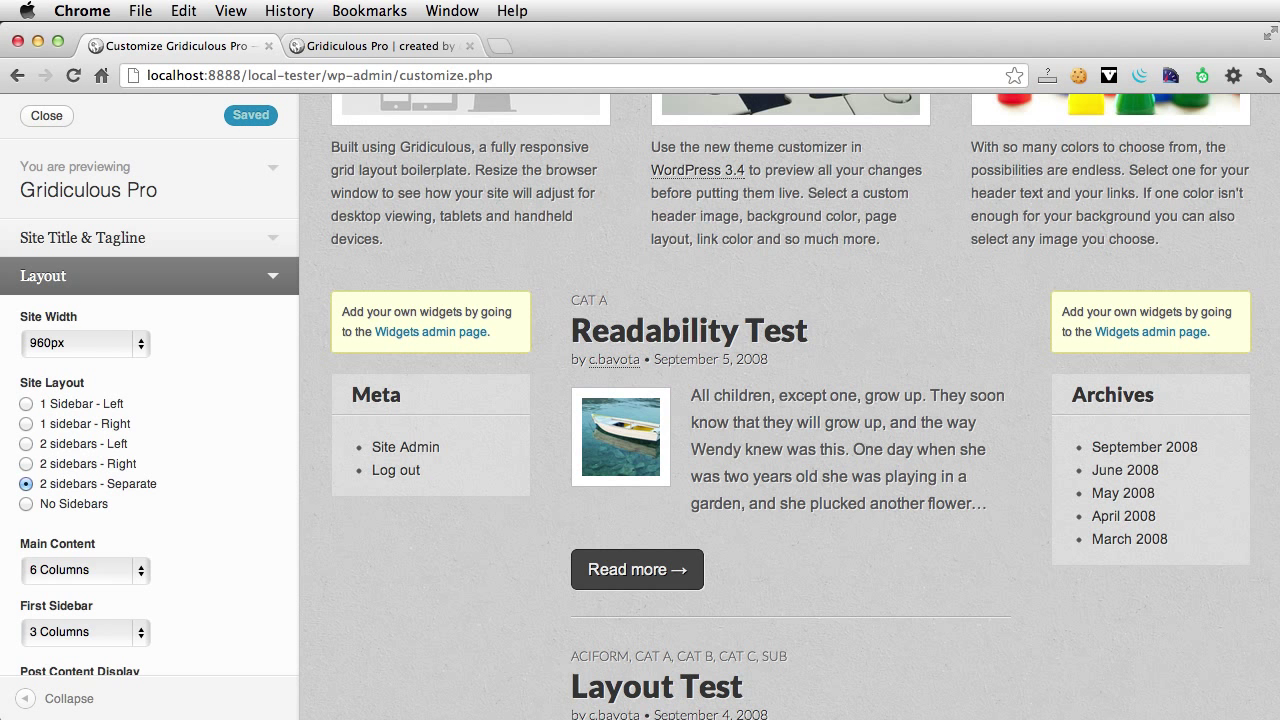
Set the site width to 1200px and publish the change
click(78, 343)
click(79, 327)
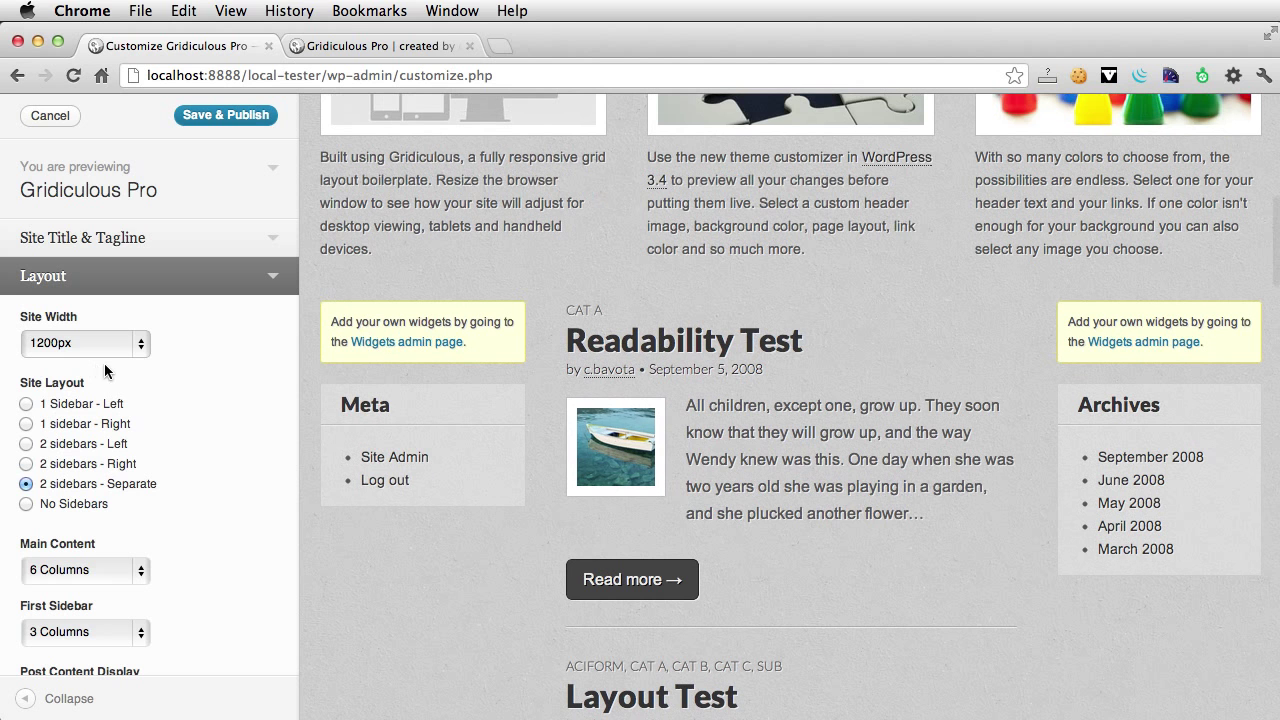
click(226, 115)
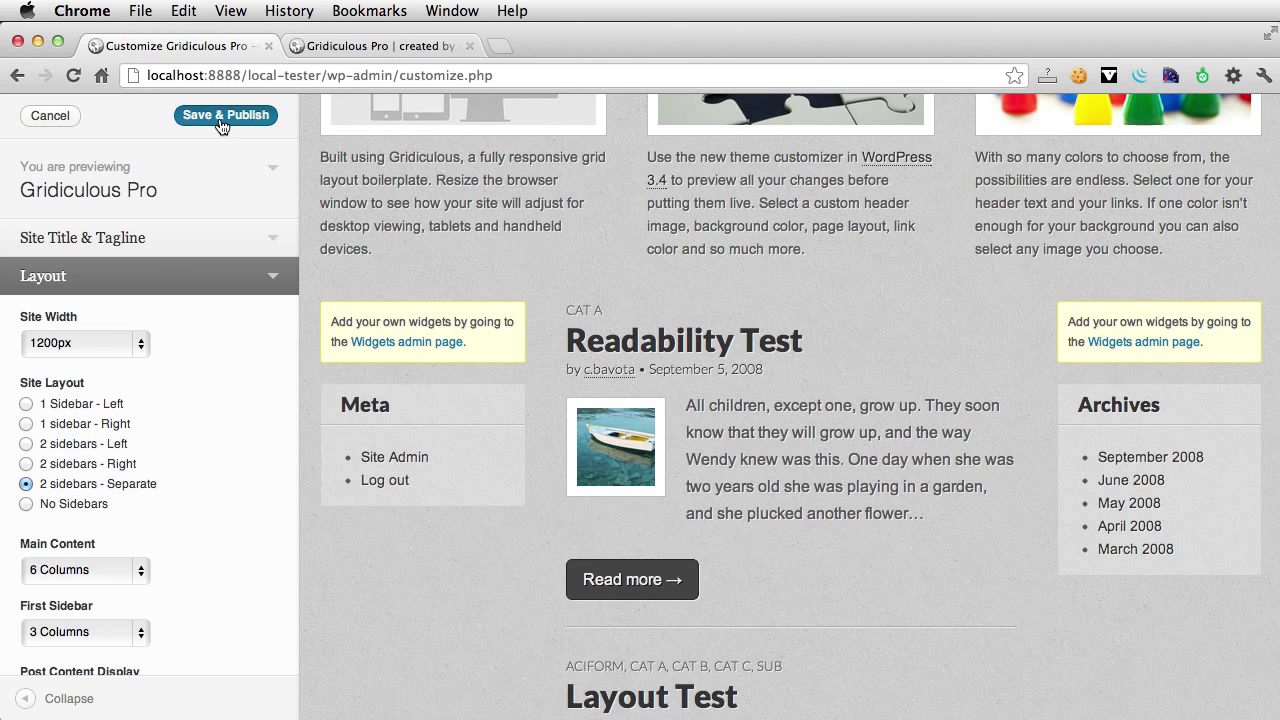
Reload the live home page and check the published layout down to the footer
click(360, 45)
key(super+r)
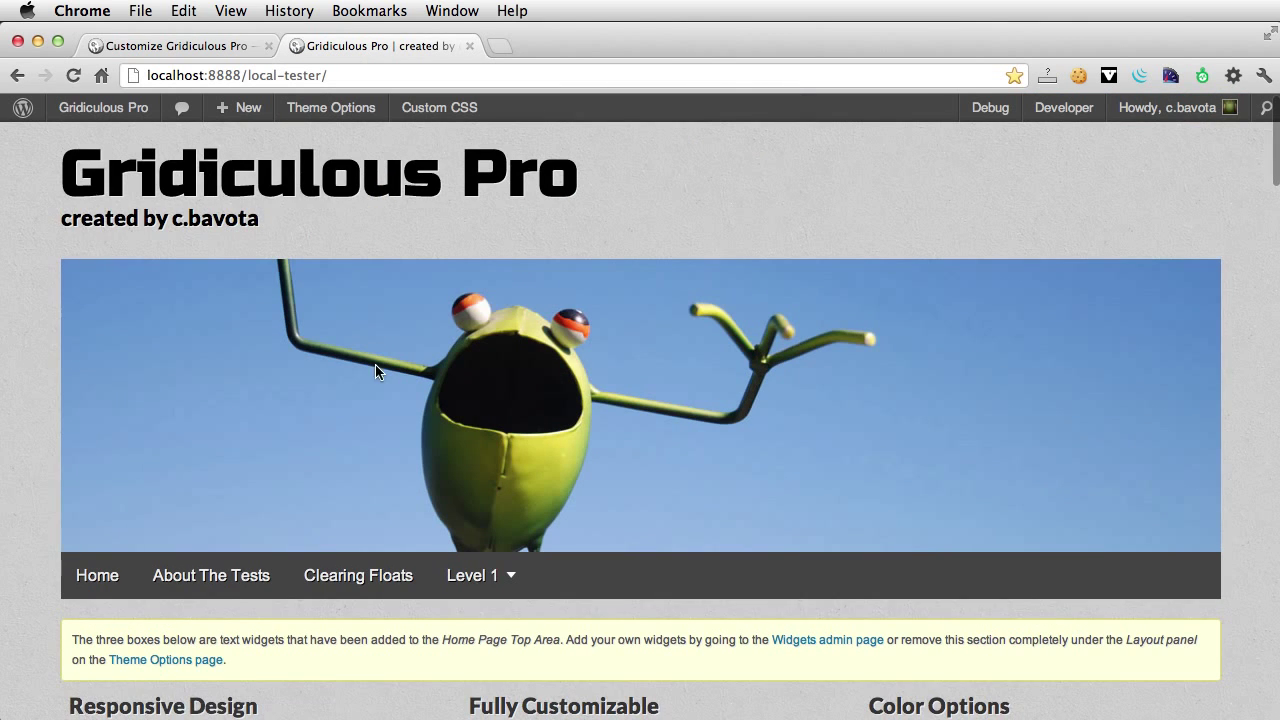
scroll(565, 585, down, 15)
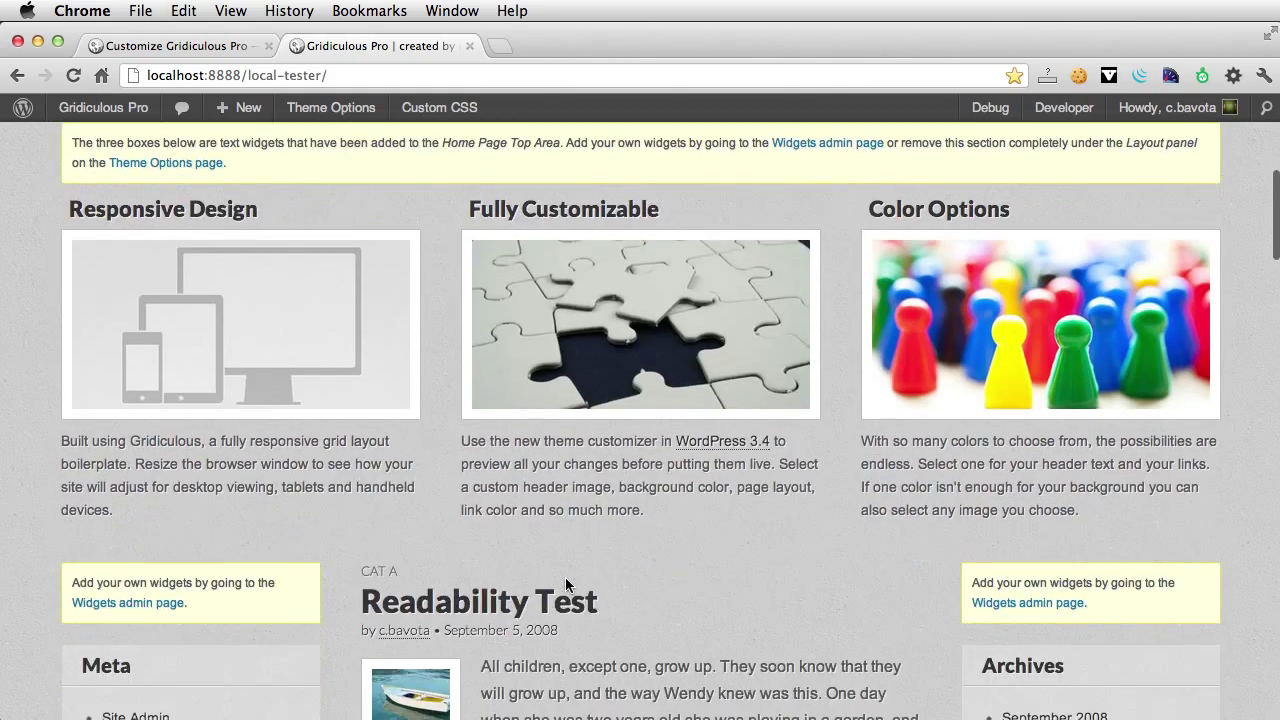
scroll(565, 577, down, 20)
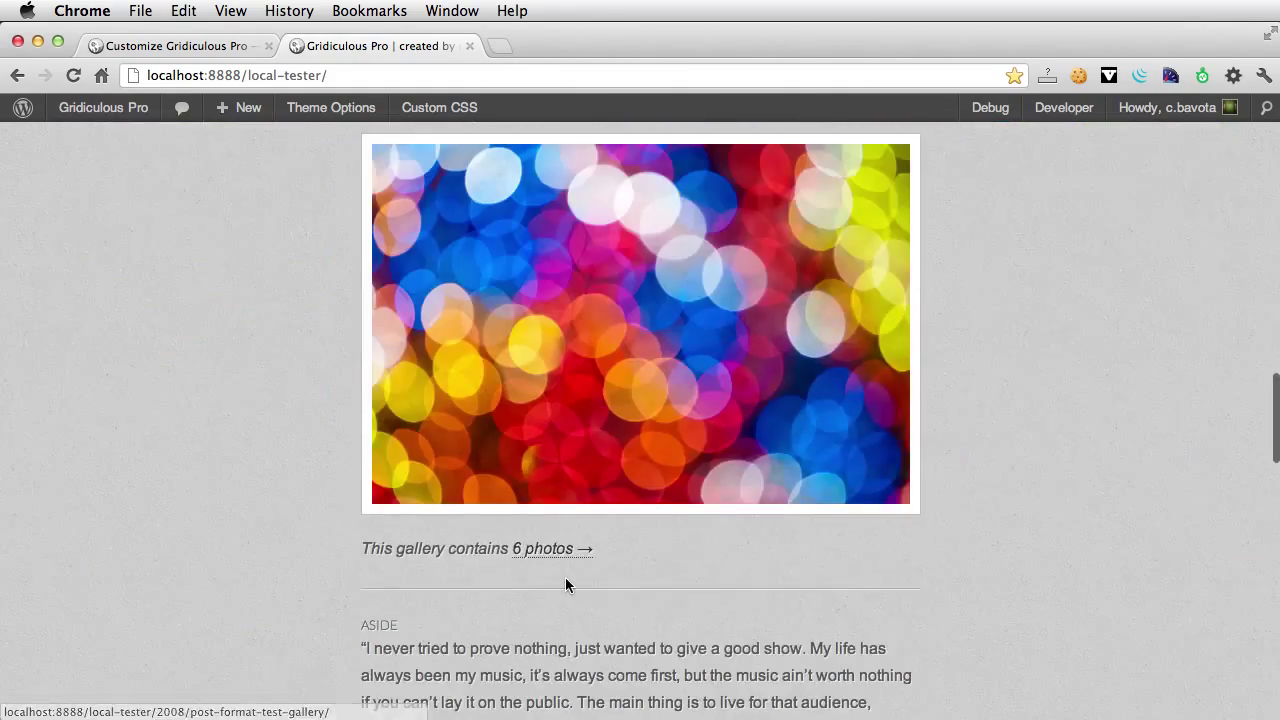
scroll(565, 586, down, 5)
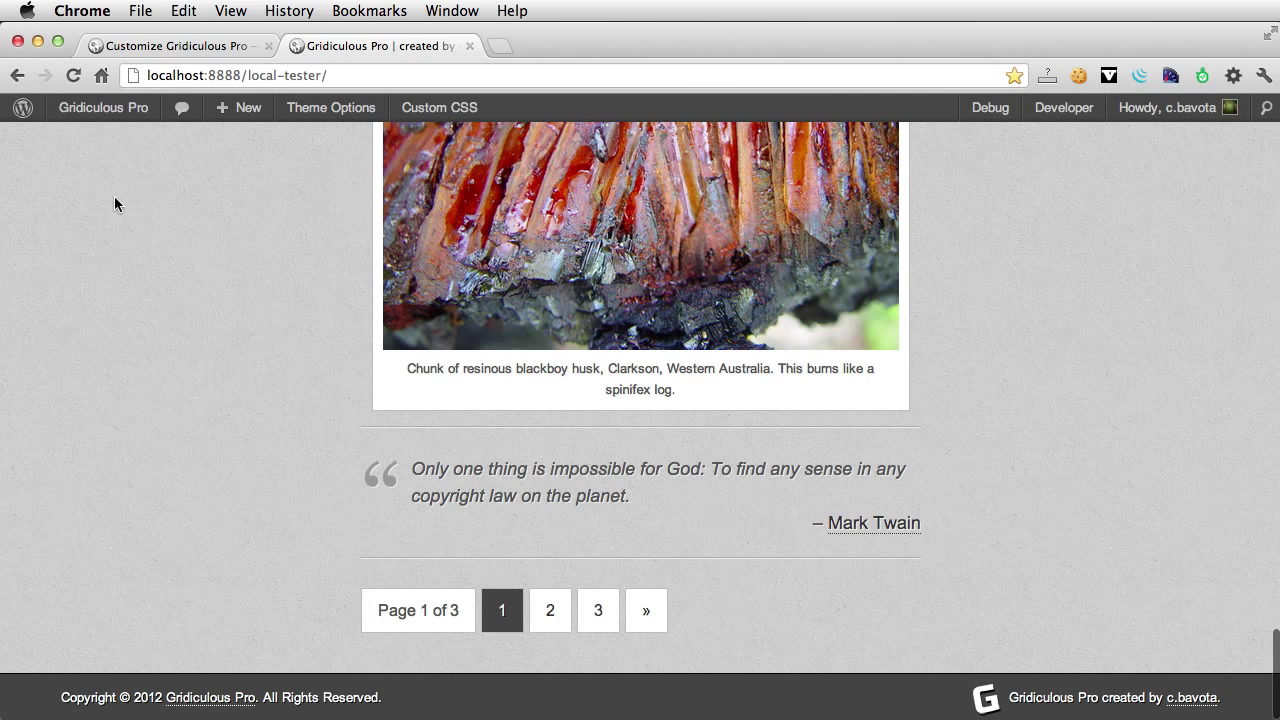
Close the theme customizer and open the Widgets admin page
click(206, 49)
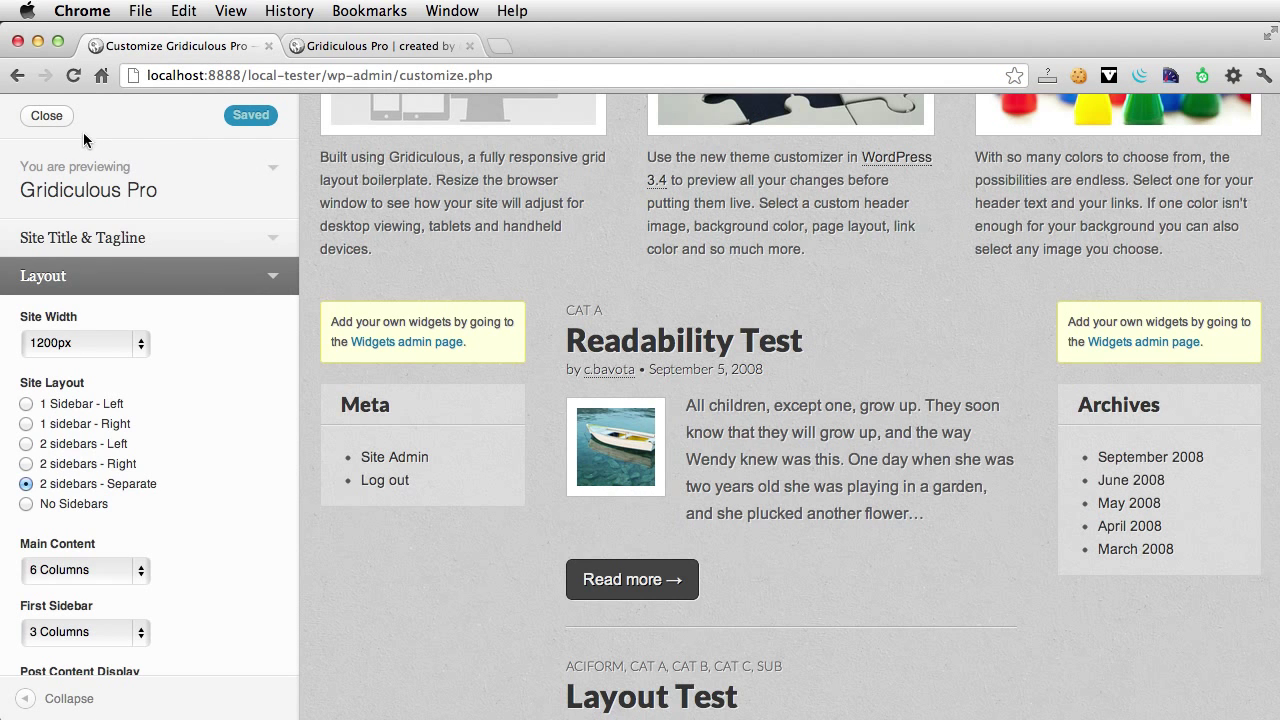
click(46, 115)
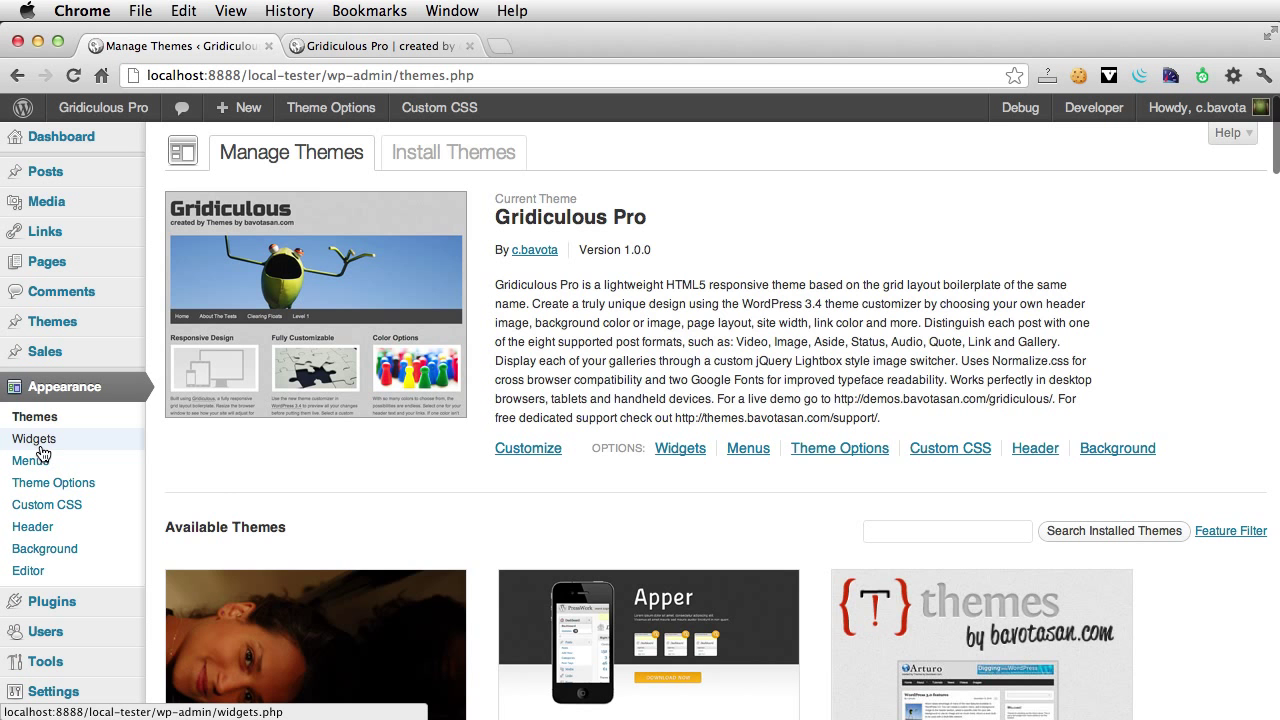
click(80, 446)
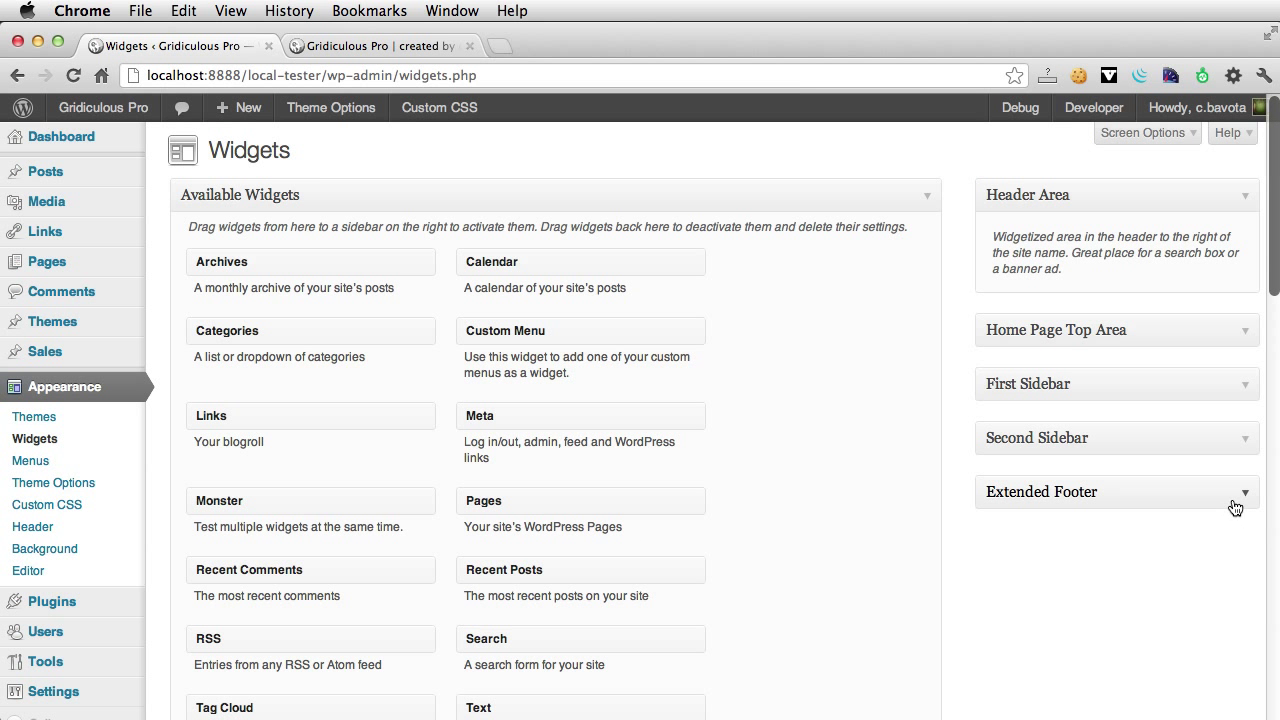
Add the Tag Cloud, Archives and Links widgets to the Extended Footer widget area
click(1233, 502)
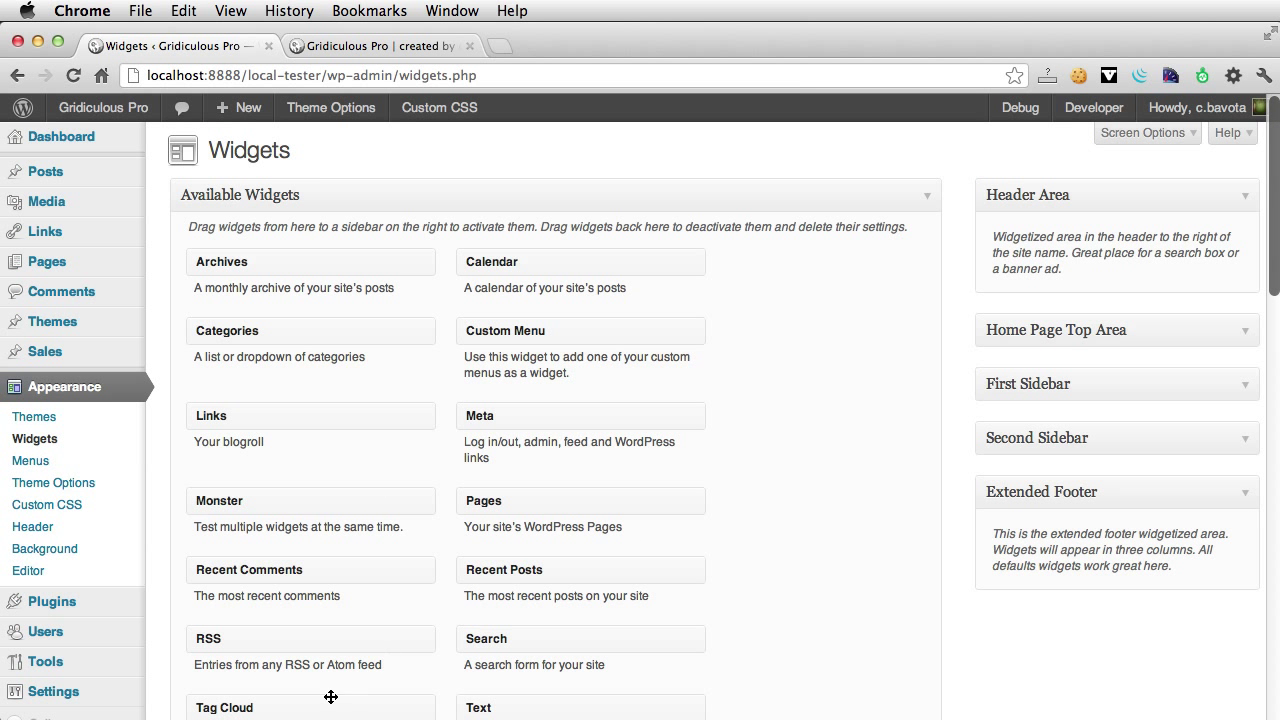
drag(332, 703, 1010, 530)
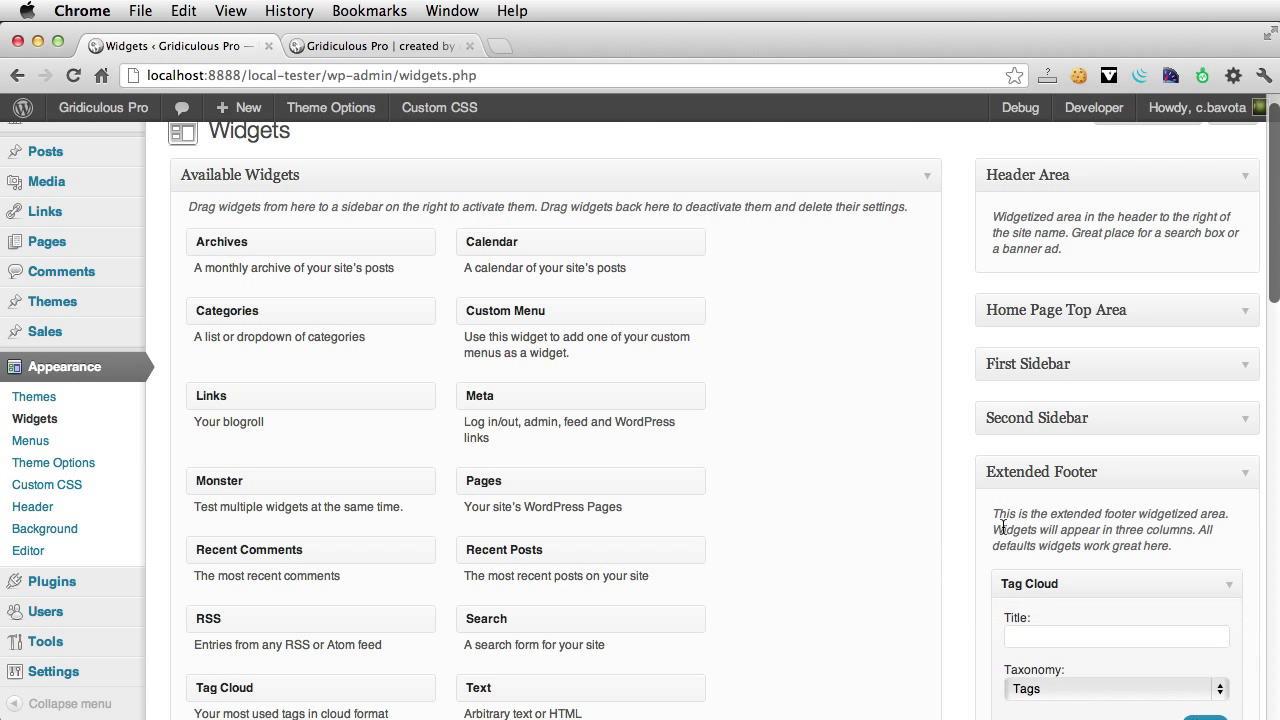
drag(323, 249, 1129, 680)
scroll(1125, 680, down, 5)
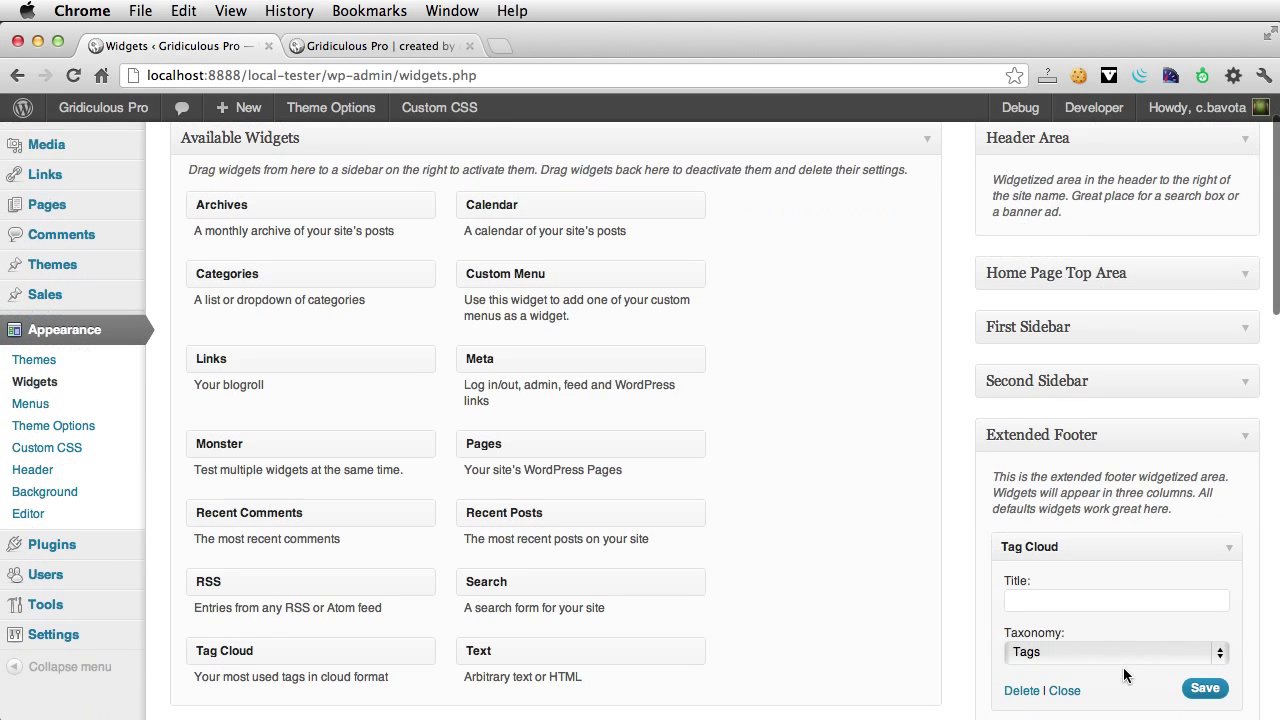
scroll(1124, 675, down, 3)
scroll(997, 627, up, 8)
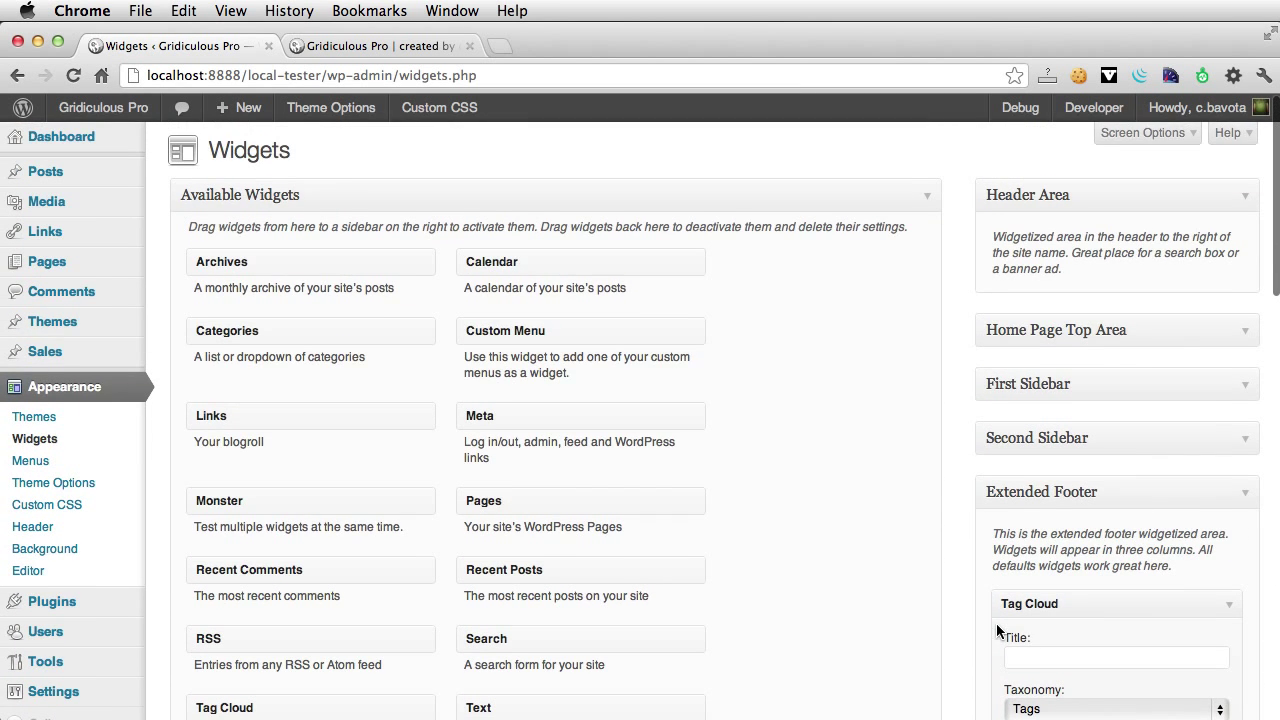
scroll(996, 623, down, 1)
drag(369, 381, 1164, 572)
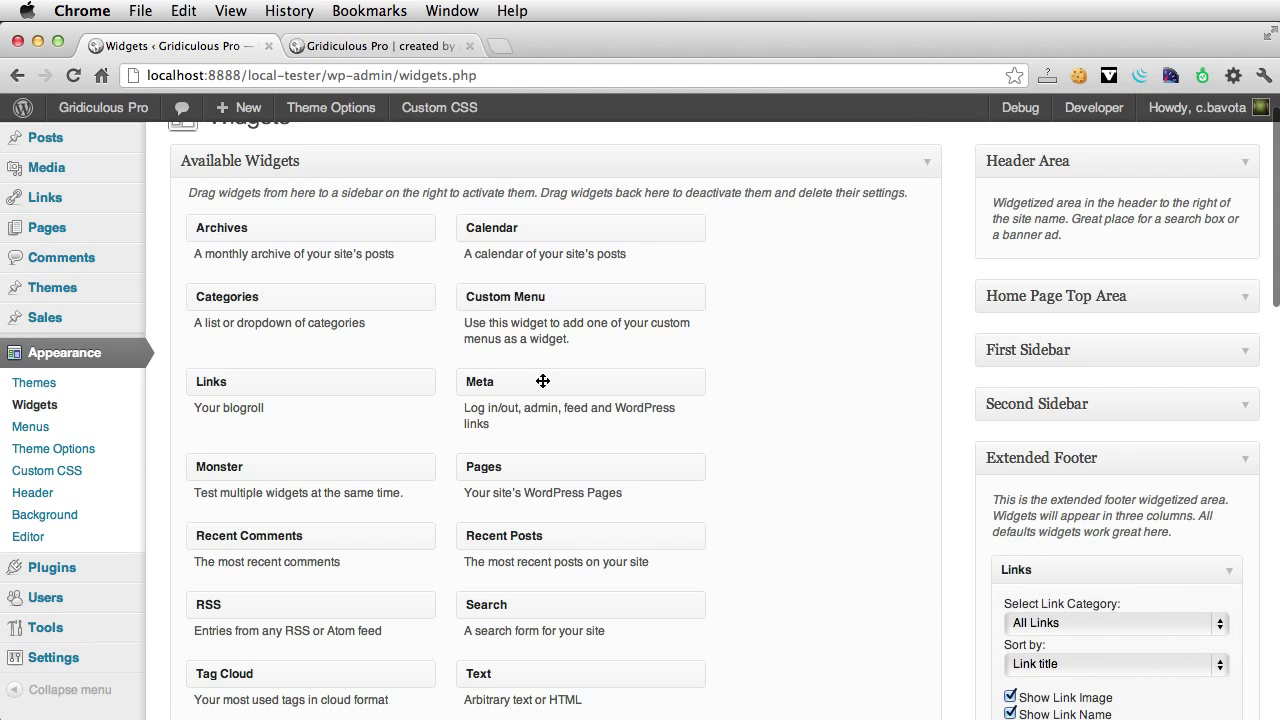
Reload the live home page and check the Links, Tag Cloud and Archives widgets in the extended footer
click(391, 47)
key(super+r)
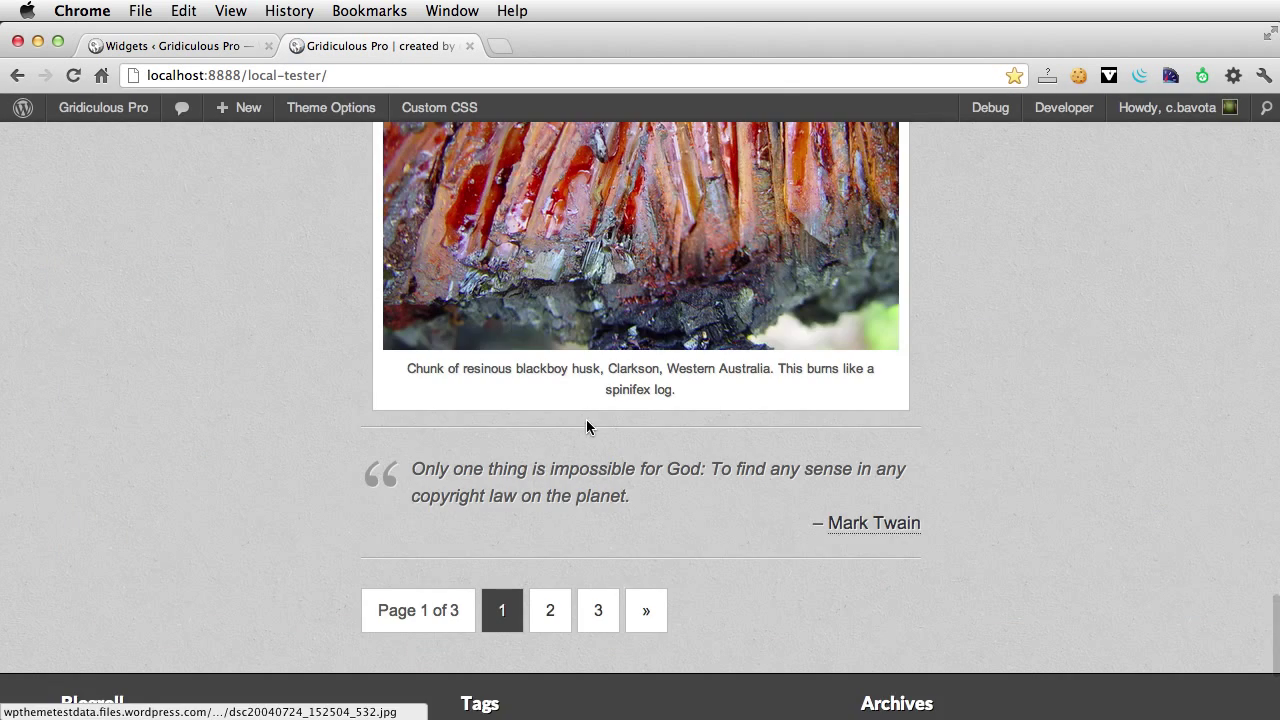
scroll(586, 422, down, 5)
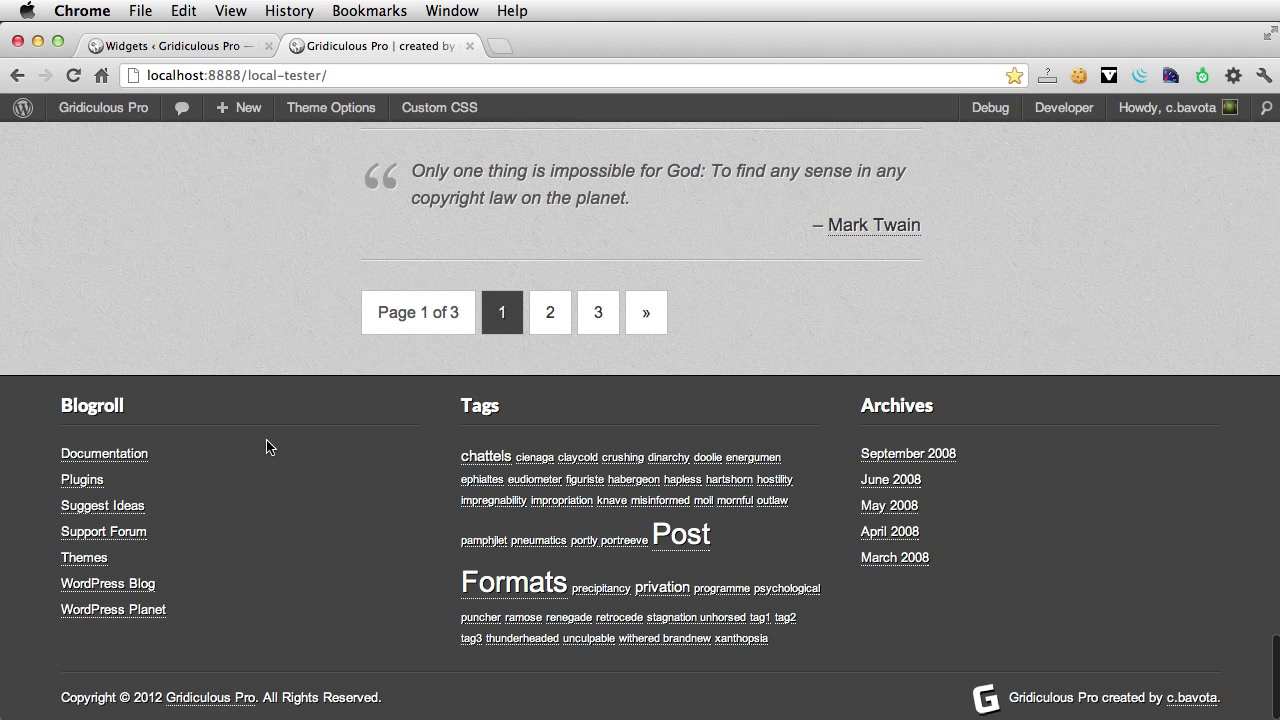
Return to the admin page, open the theme customizer and expand the Layout settings to reach Extended Footer Columns
click(198, 46)
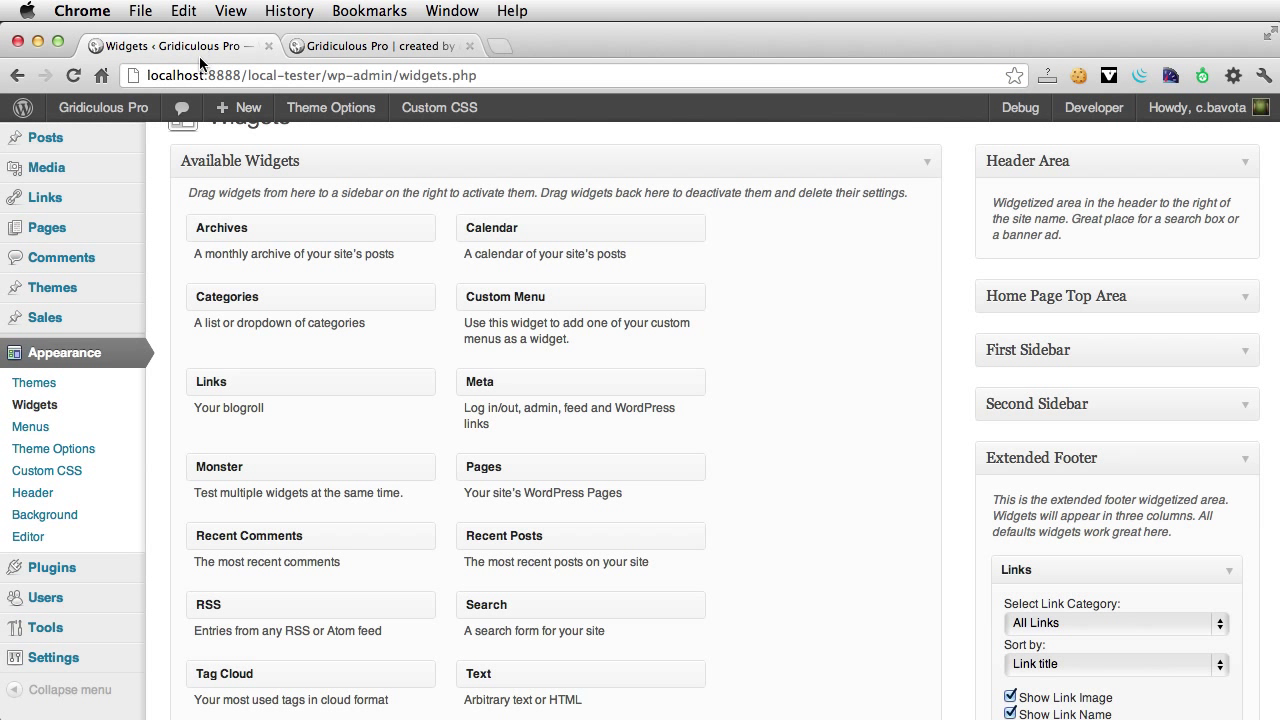
click(321, 115)
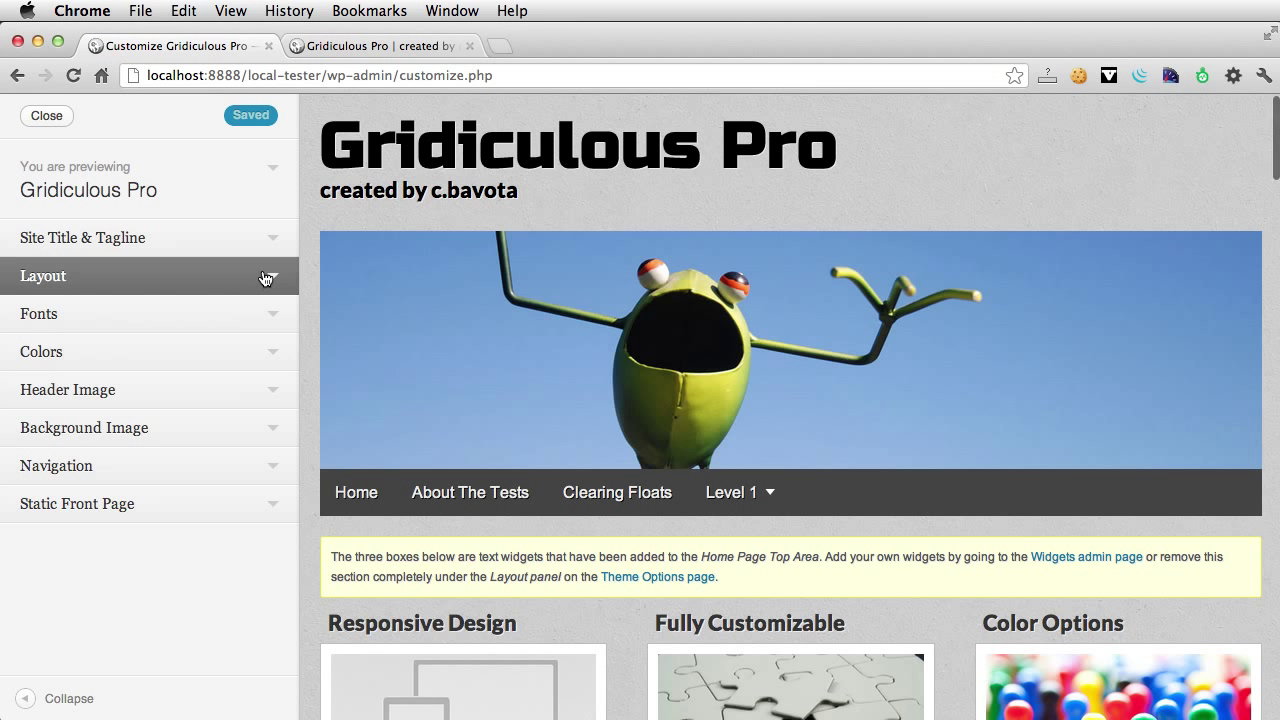
click(265, 277)
scroll(200, 423, down, 5)
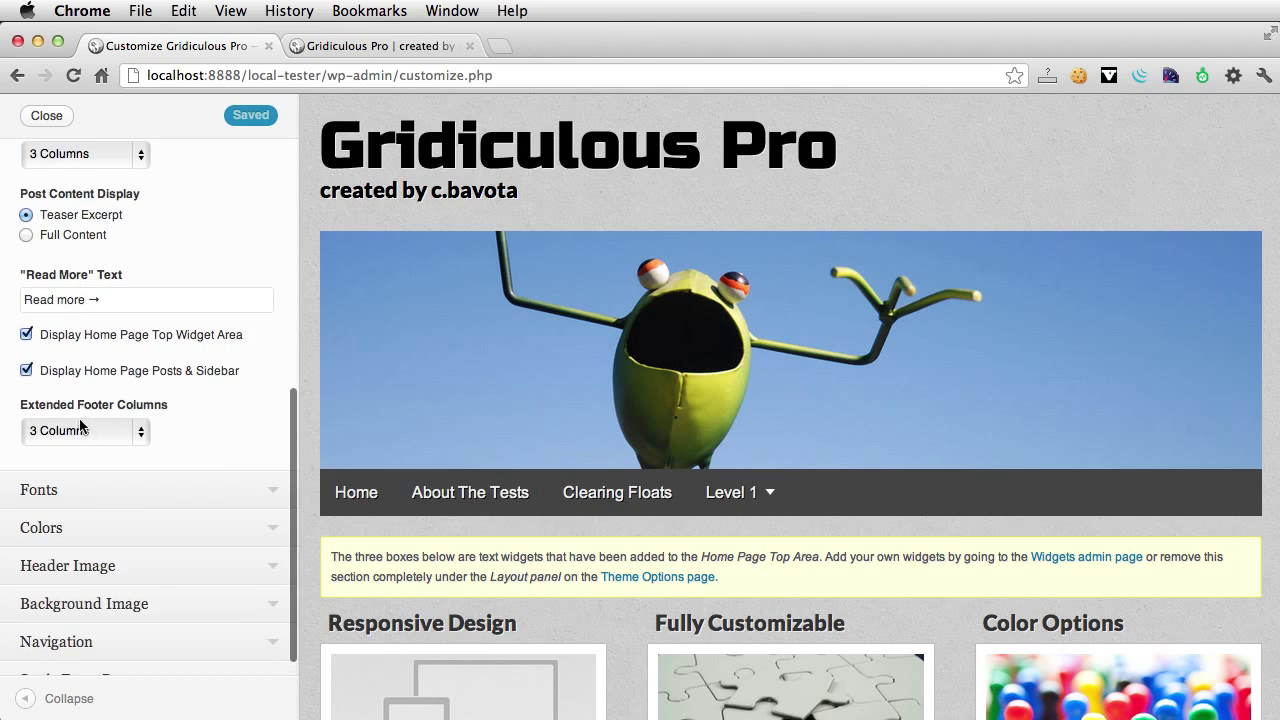
Preview the extended footer with 4, 6, 2 and 1 columns and set it back to 3 Columns
scroll(527, 435, down, 20)
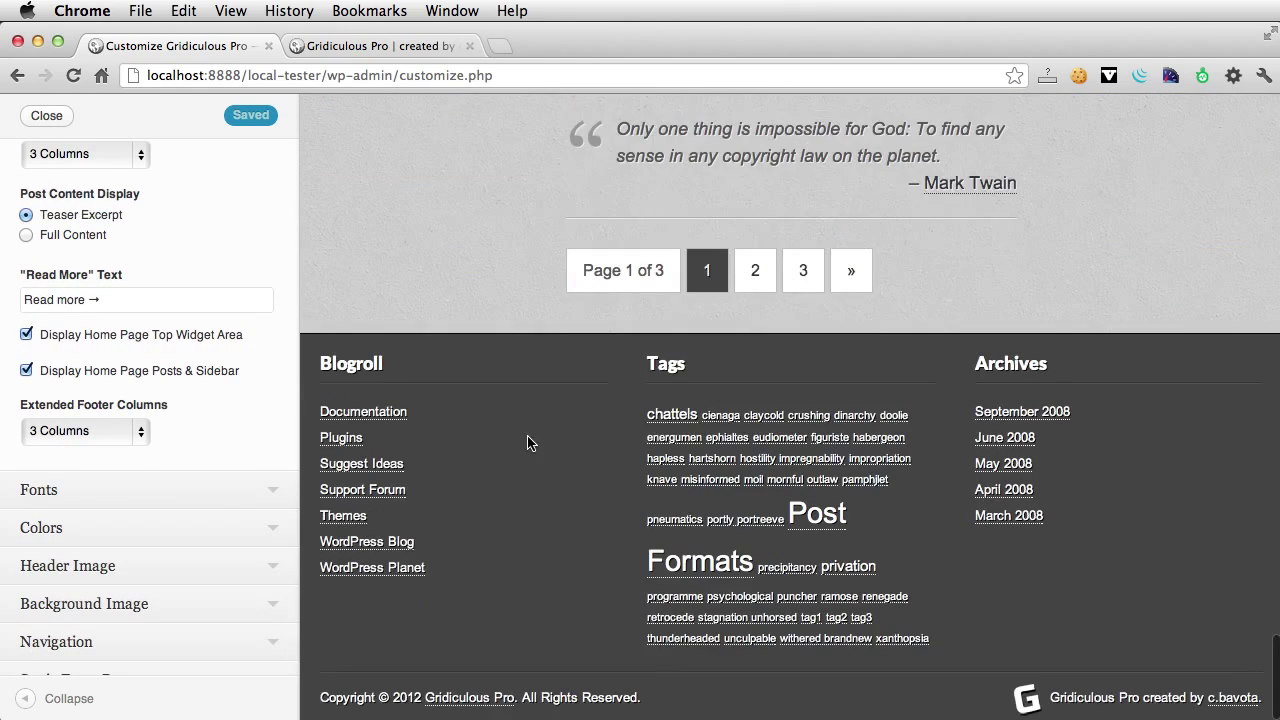
click(42, 440)
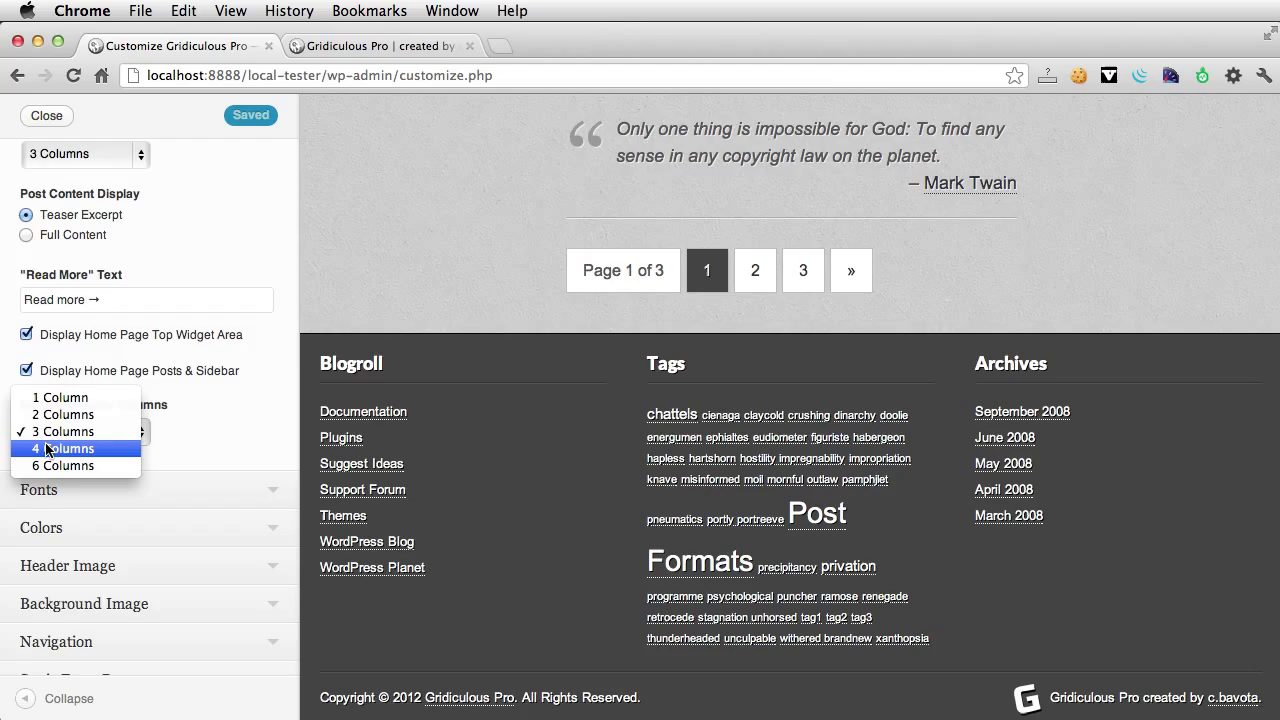
click(46, 447)
click(56, 429)
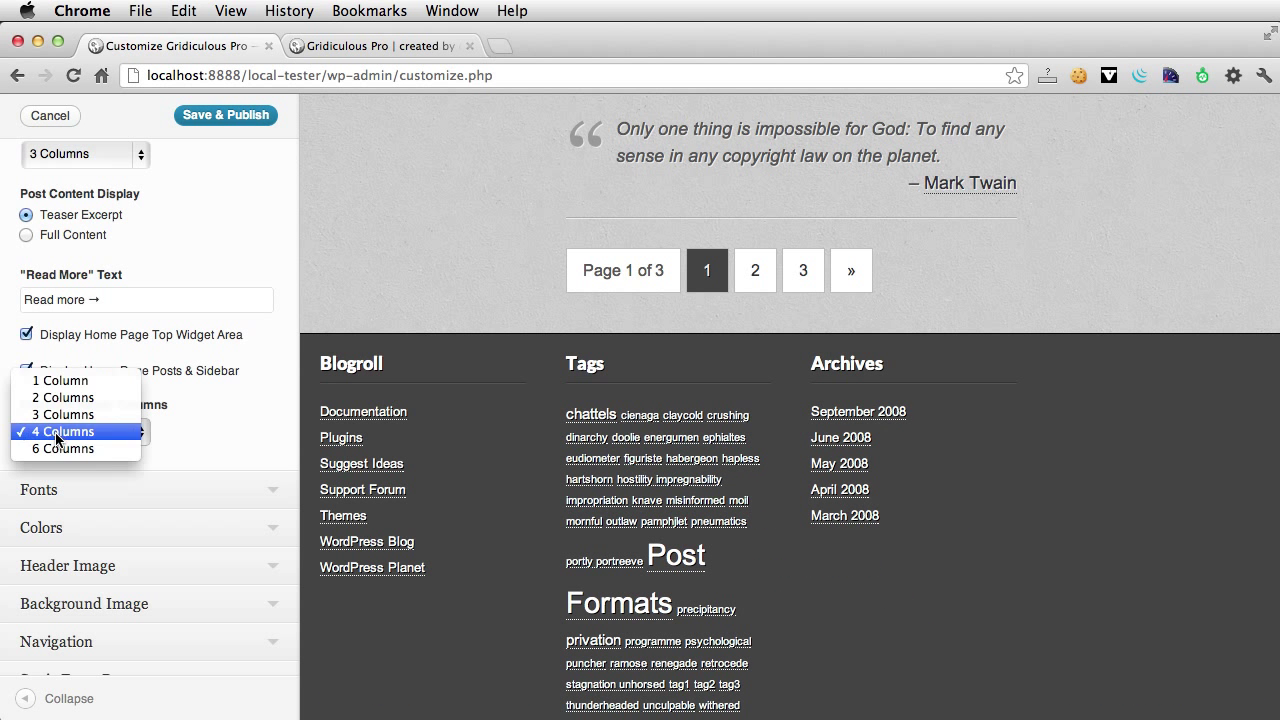
click(56, 450)
click(69, 433)
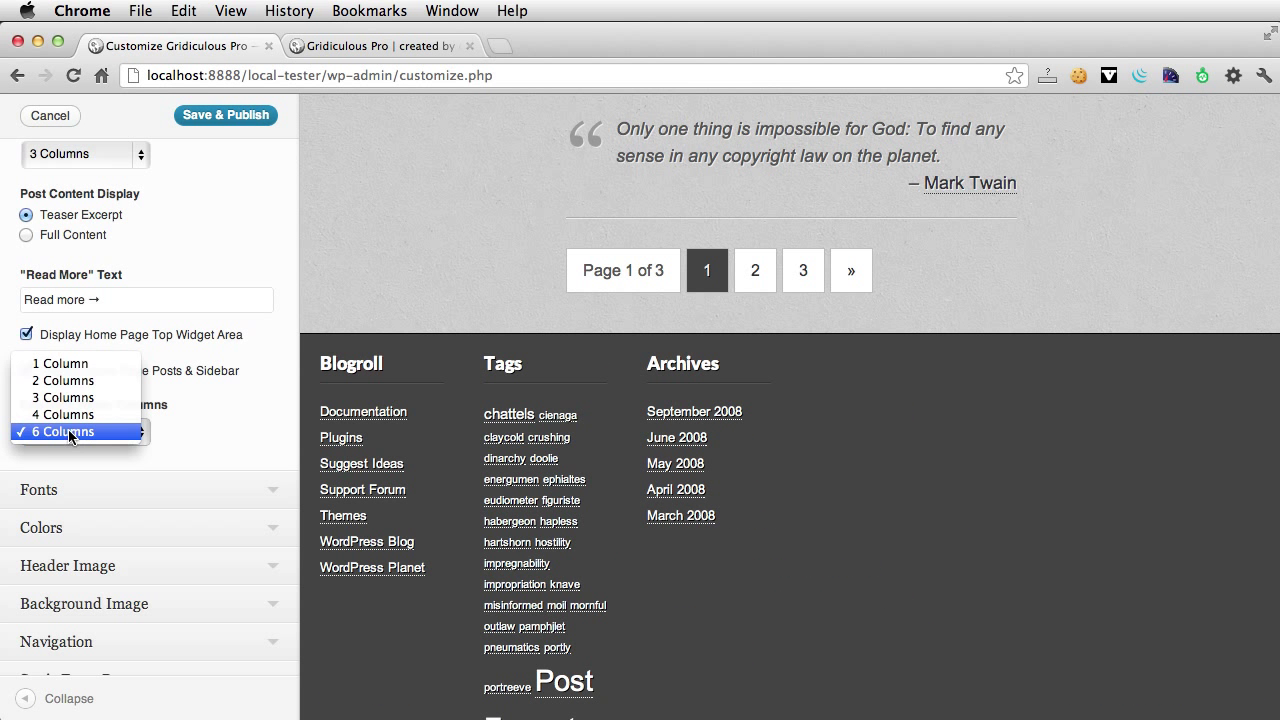
key(Up)
key(Up)
key(Up)
key(Return)
click(70, 426)
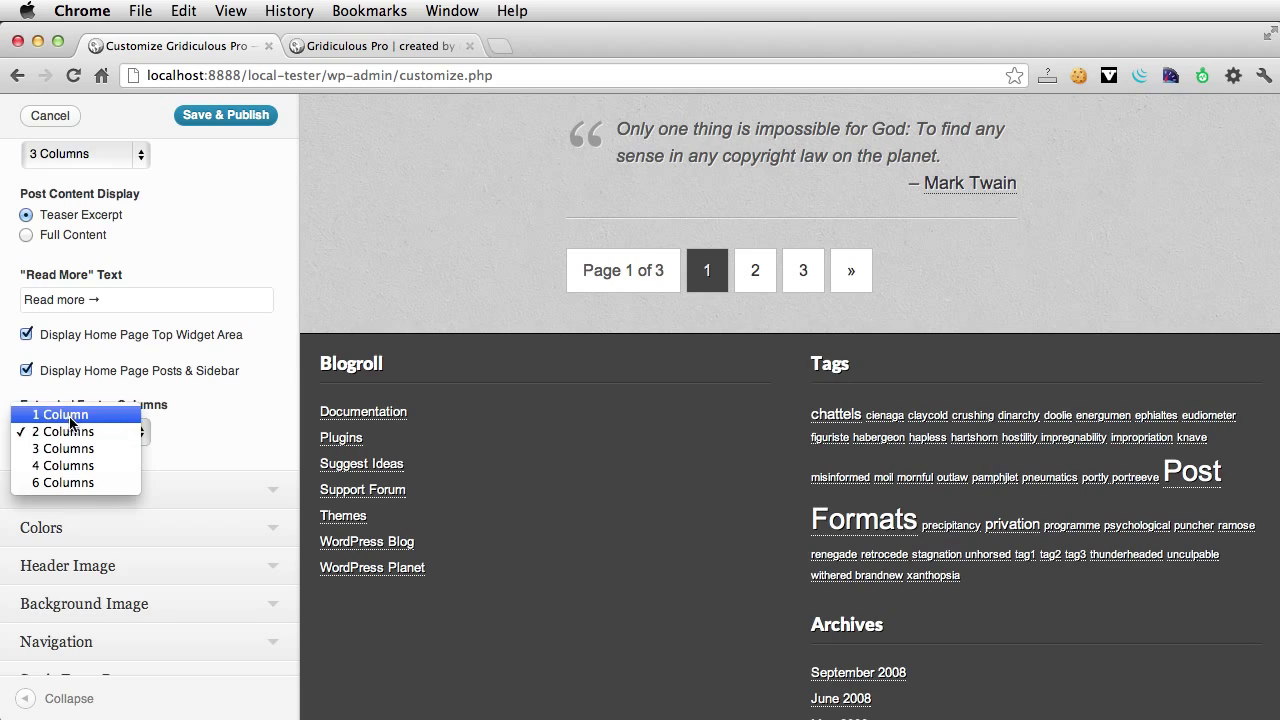
key(Up)
key(Return)
click(72, 434)
key(Down)
key(Down)
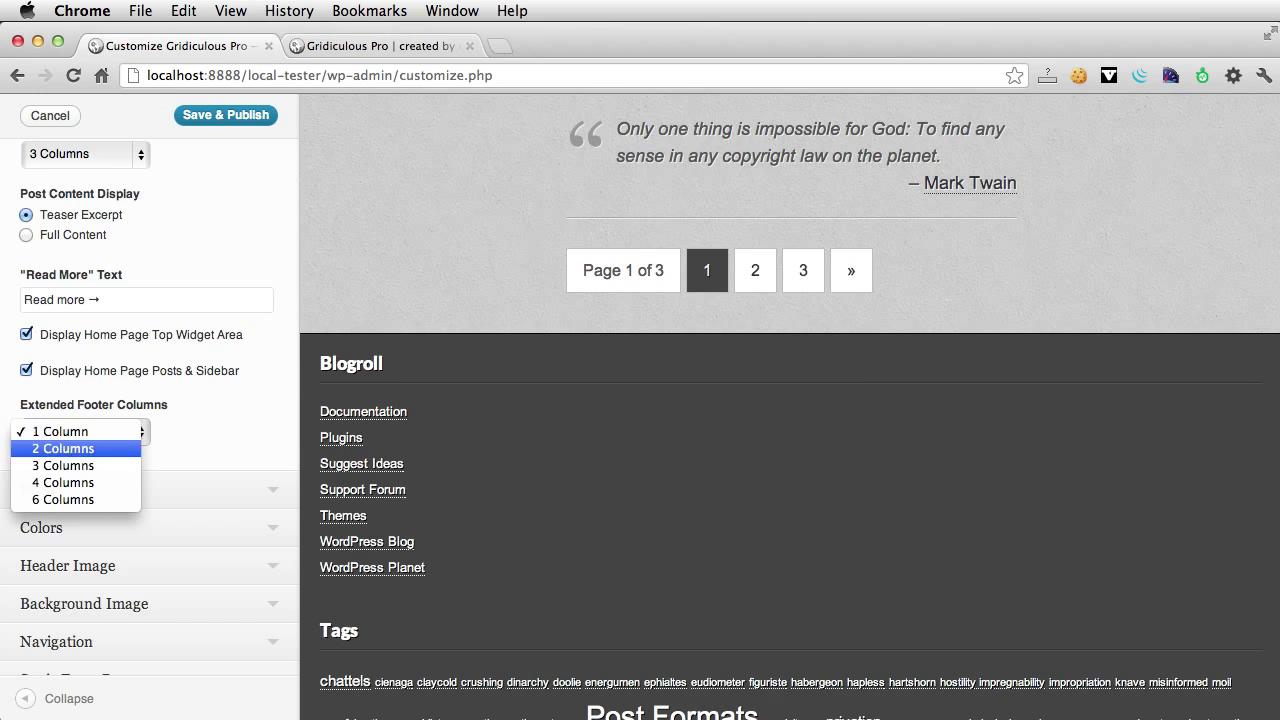
key(Return)
Turn off Display Home Page Posts & Sidebar, inspect the home page preview without them, and turn the option back on
scroll(381, 355, up, 20)
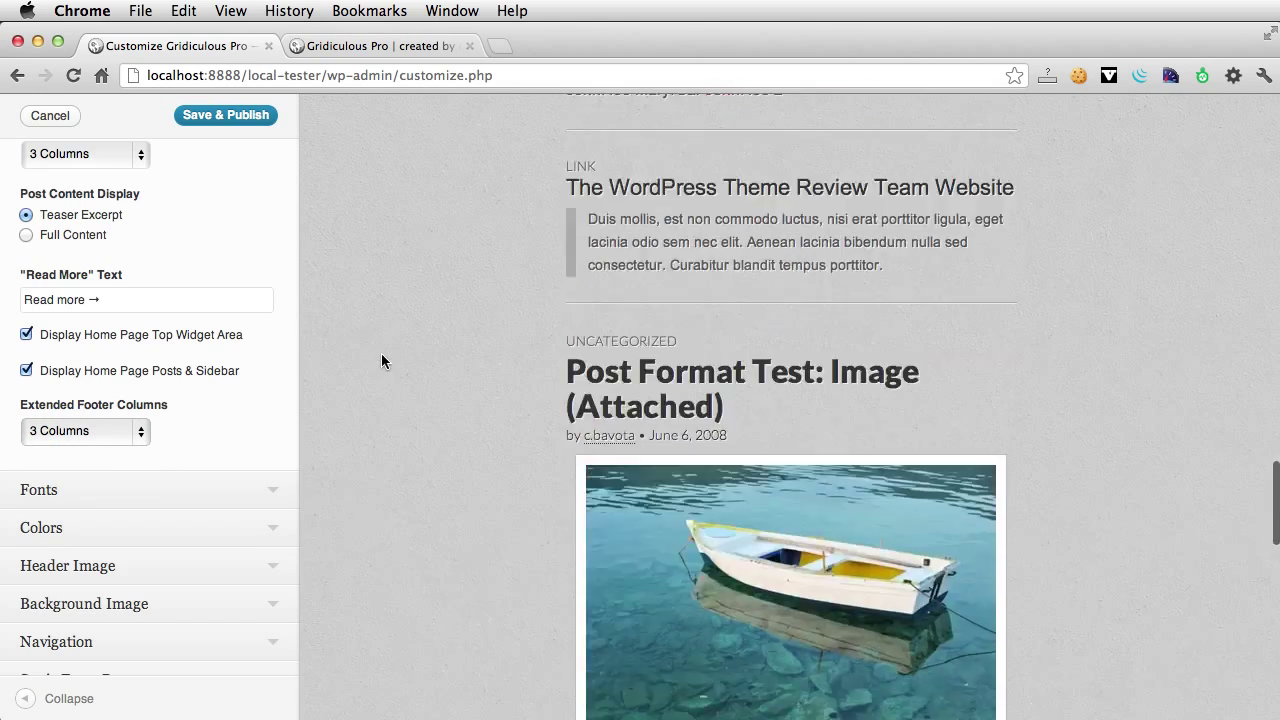
scroll(381, 386, down, 10)
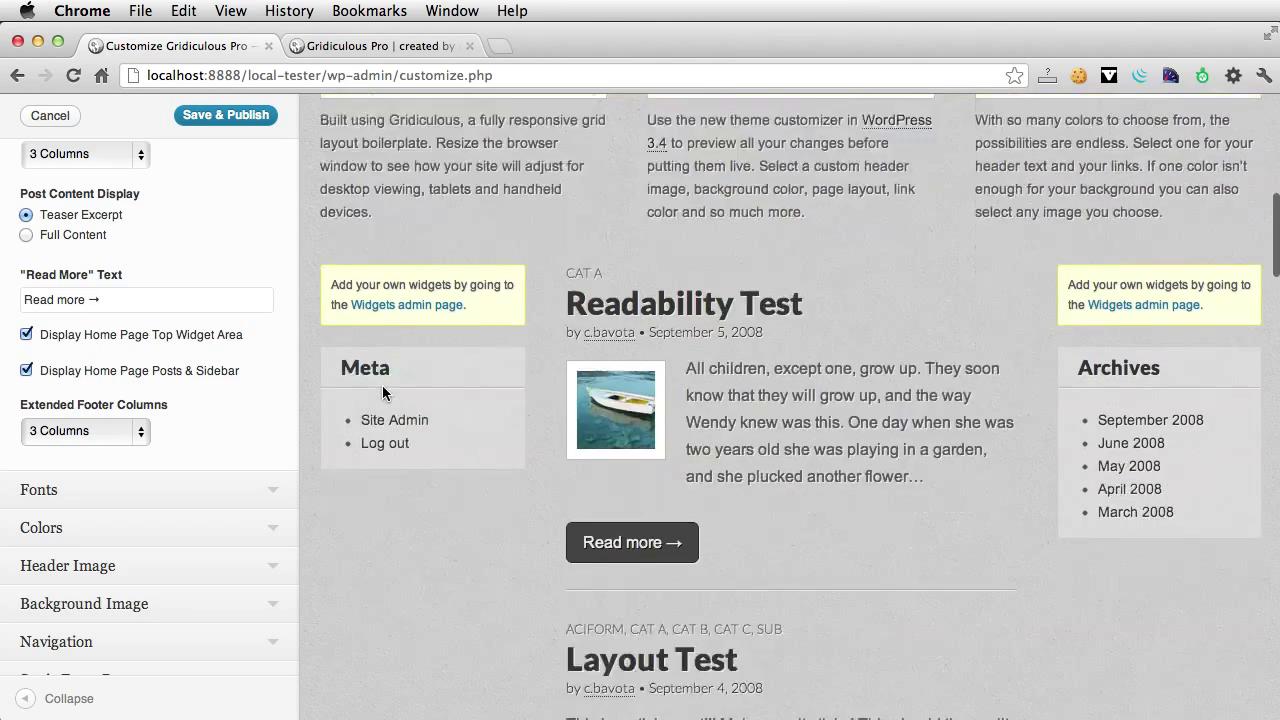
click(28, 371)
scroll(474, 483, up, 10)
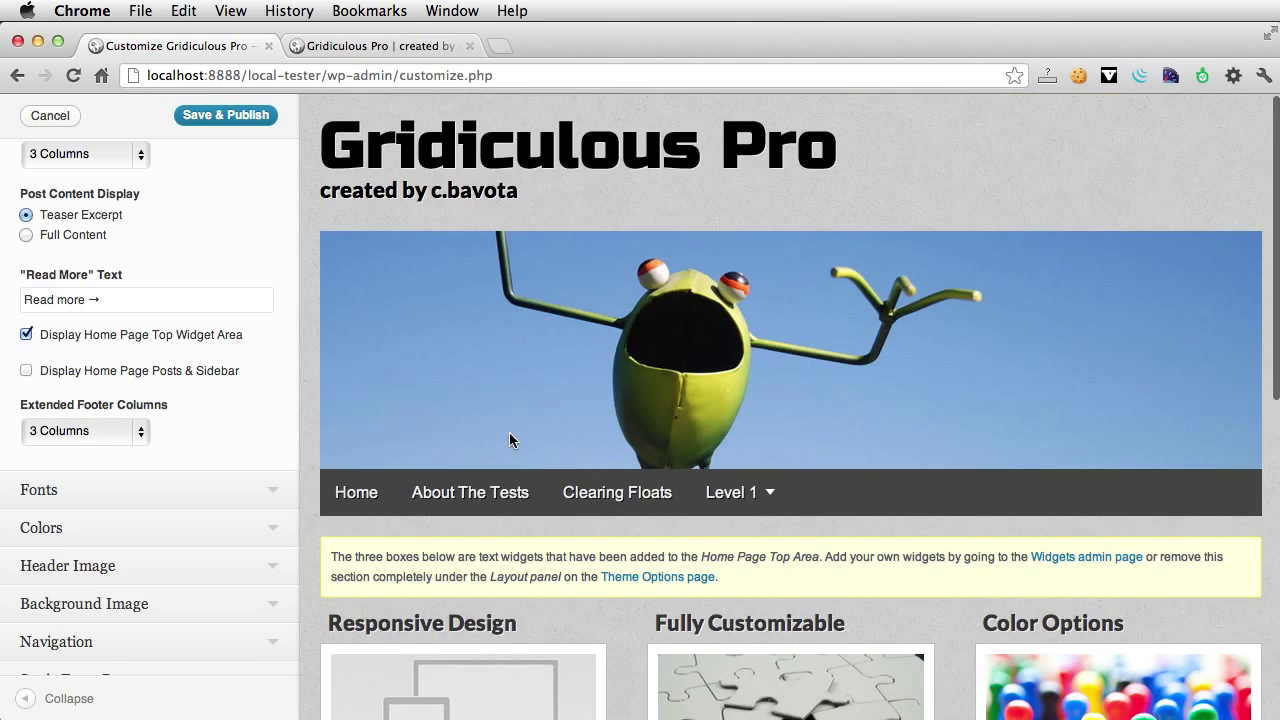
scroll(501, 478, down, 5)
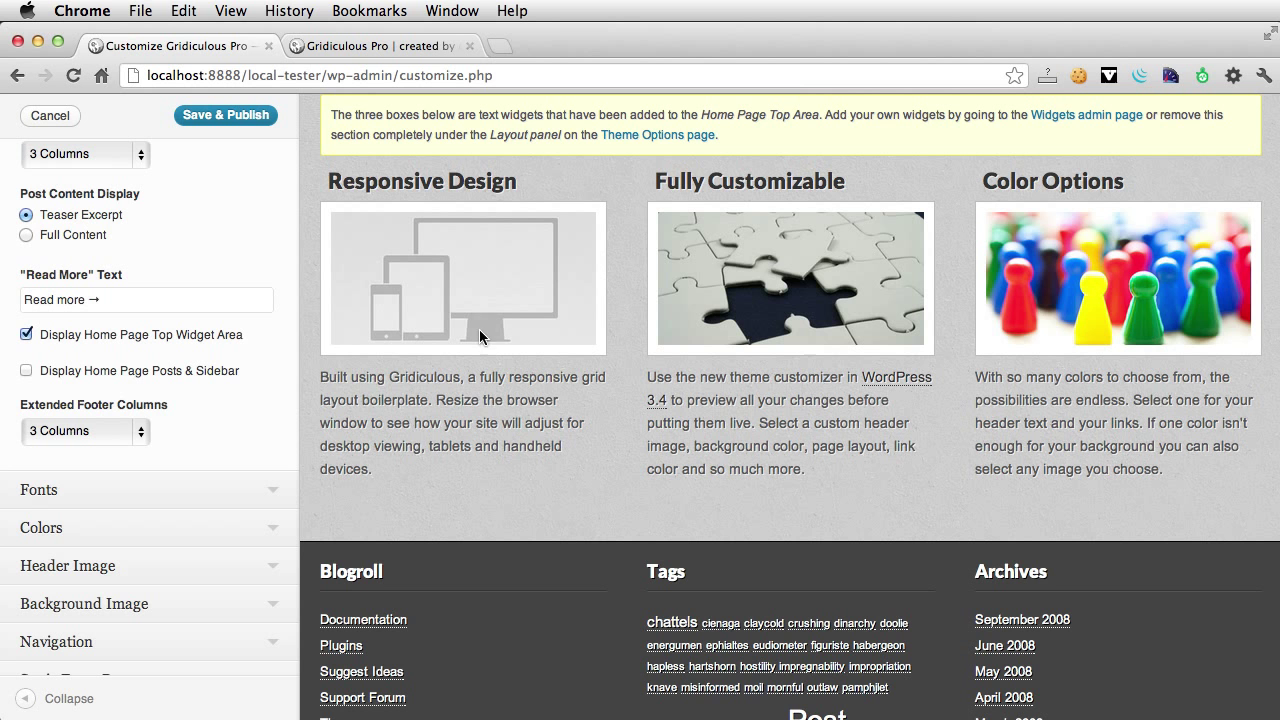
click(26, 371)
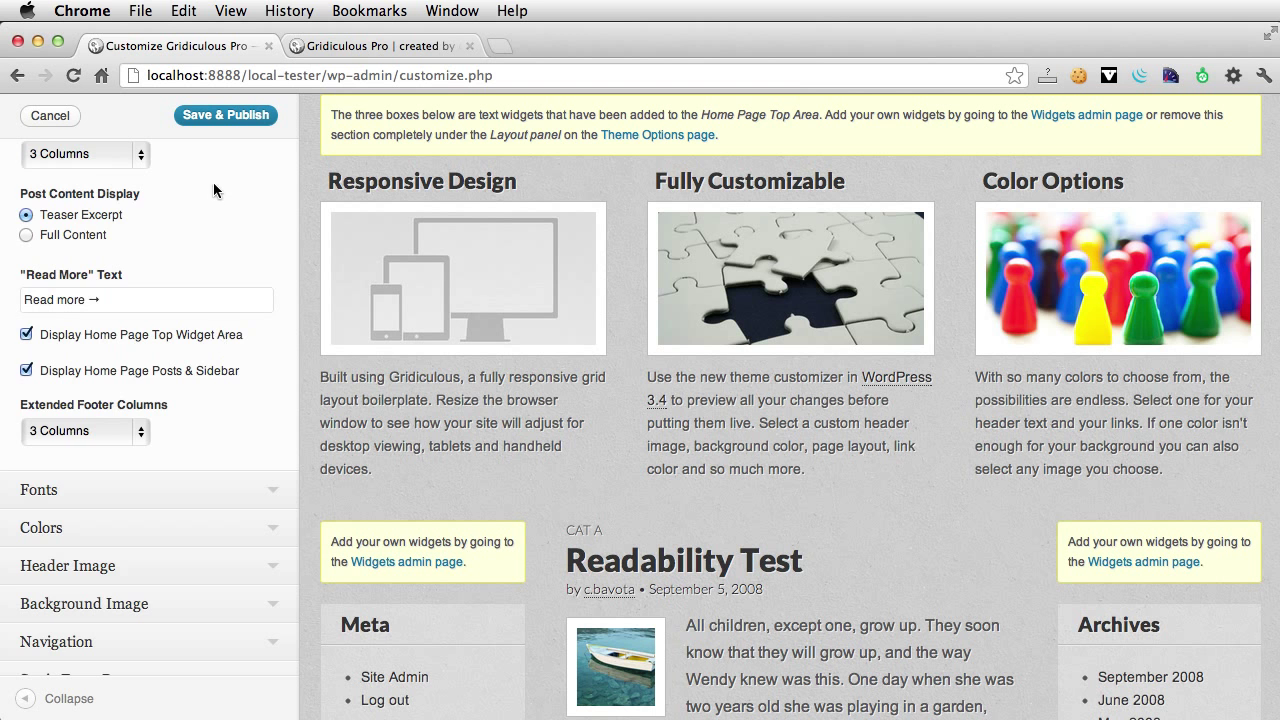
Collapse the Layout settings and expand the Fonts settings of the theme customizer
scroll(210, 200, up, 10)
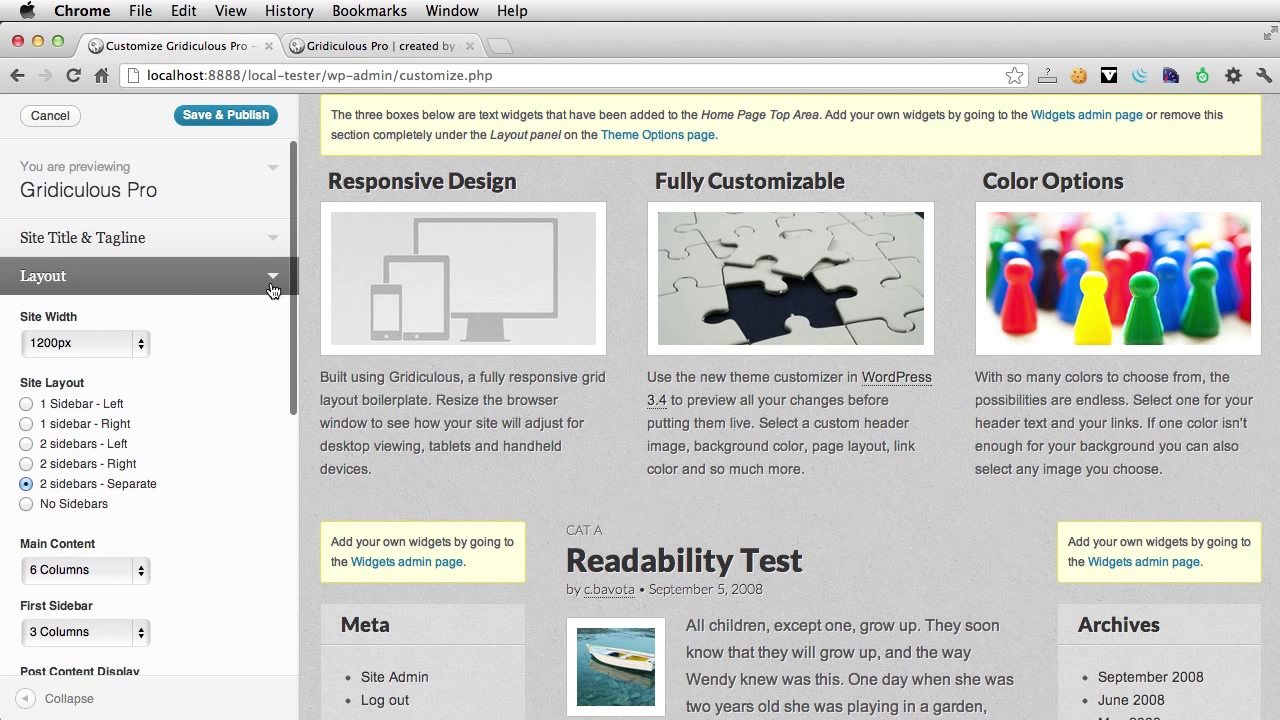
click(270, 288)
click(258, 318)
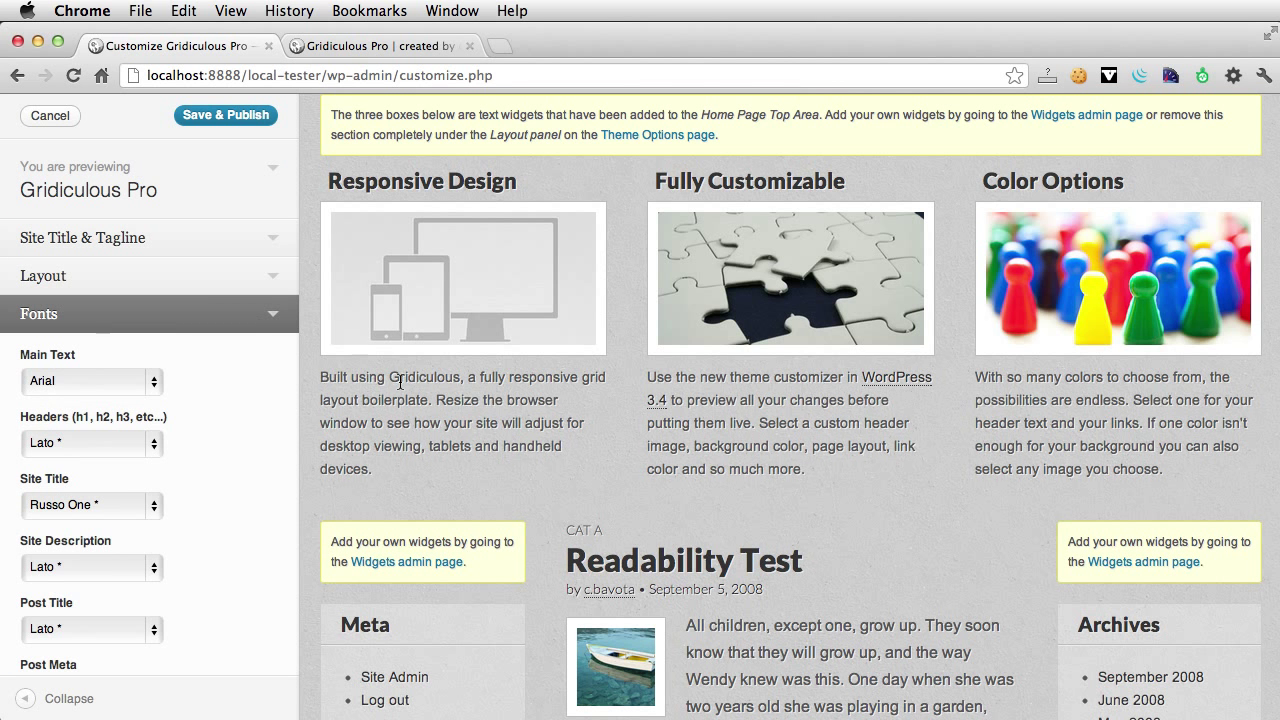
Preview the site title in the Lobster font and set it back to Russo One
scroll(399, 385, up, 5)
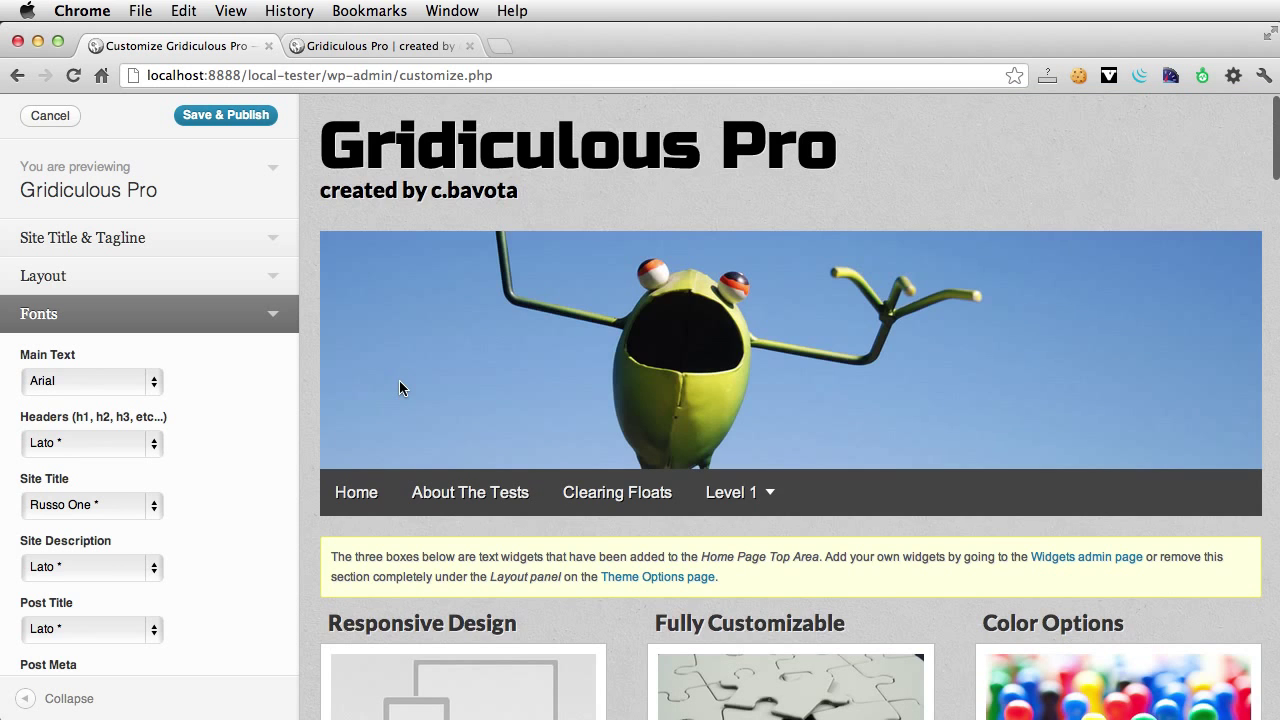
click(82, 505)
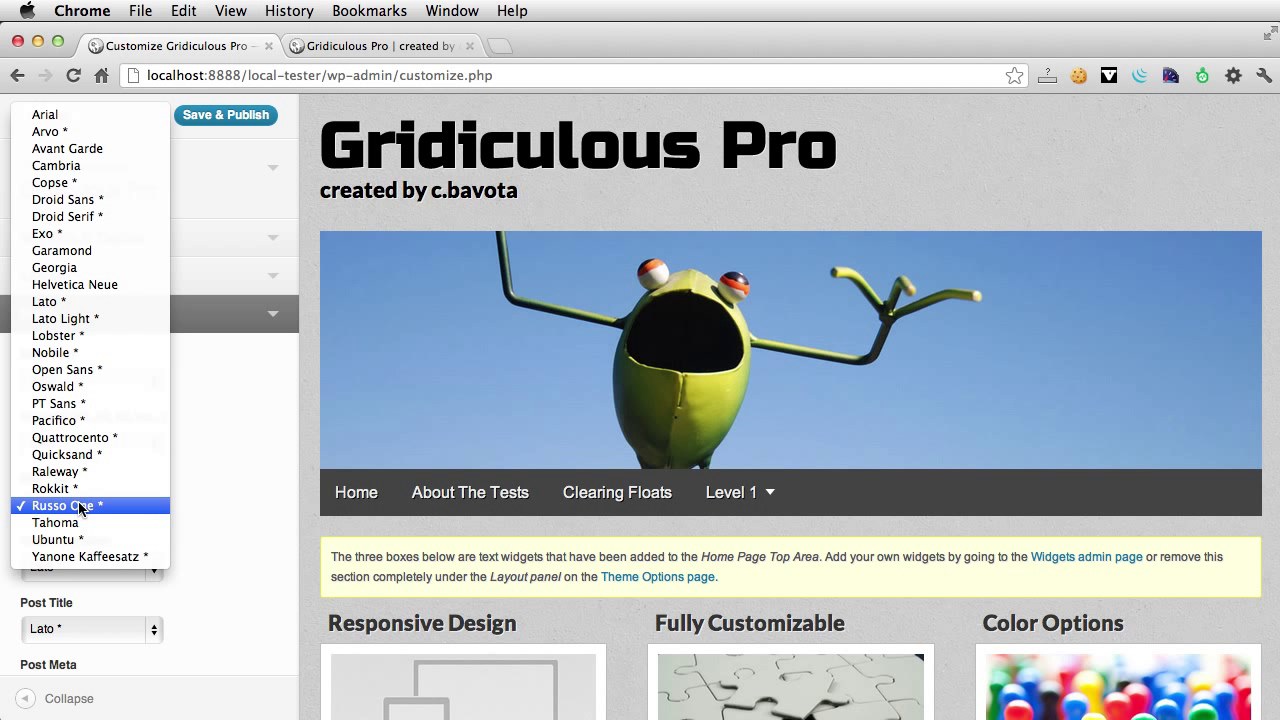
click(55, 335)
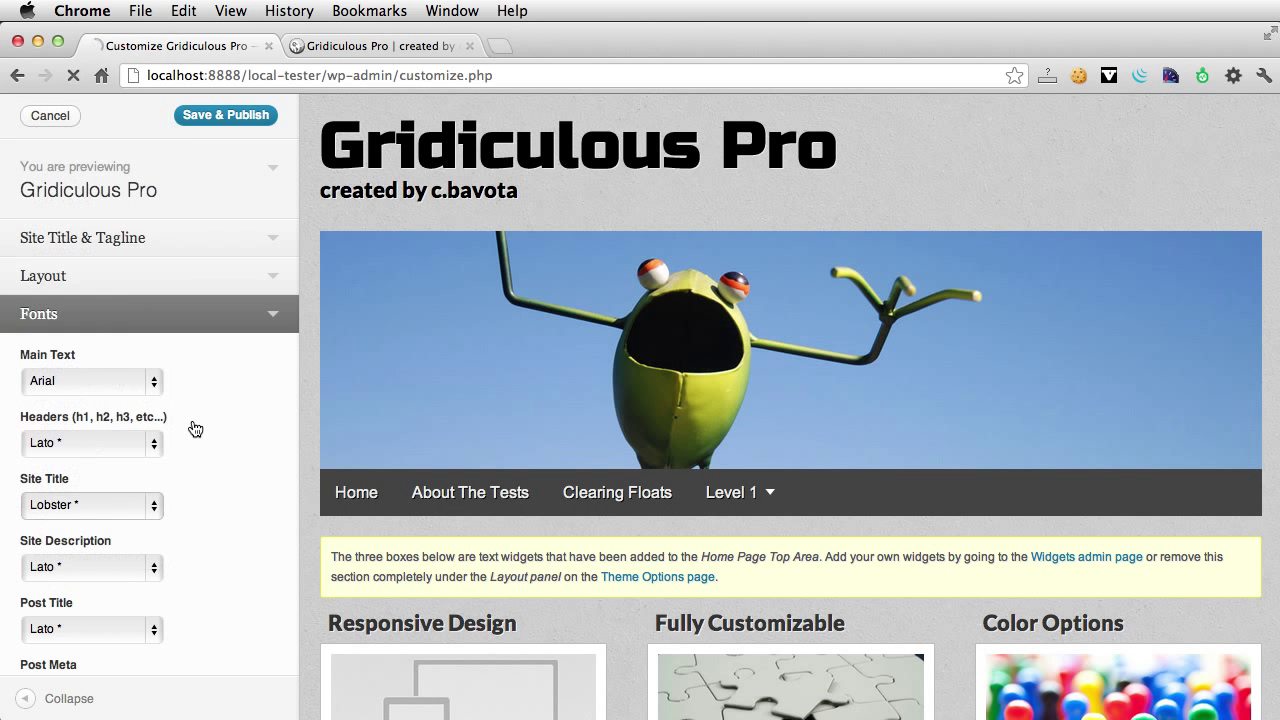
click(91, 504)
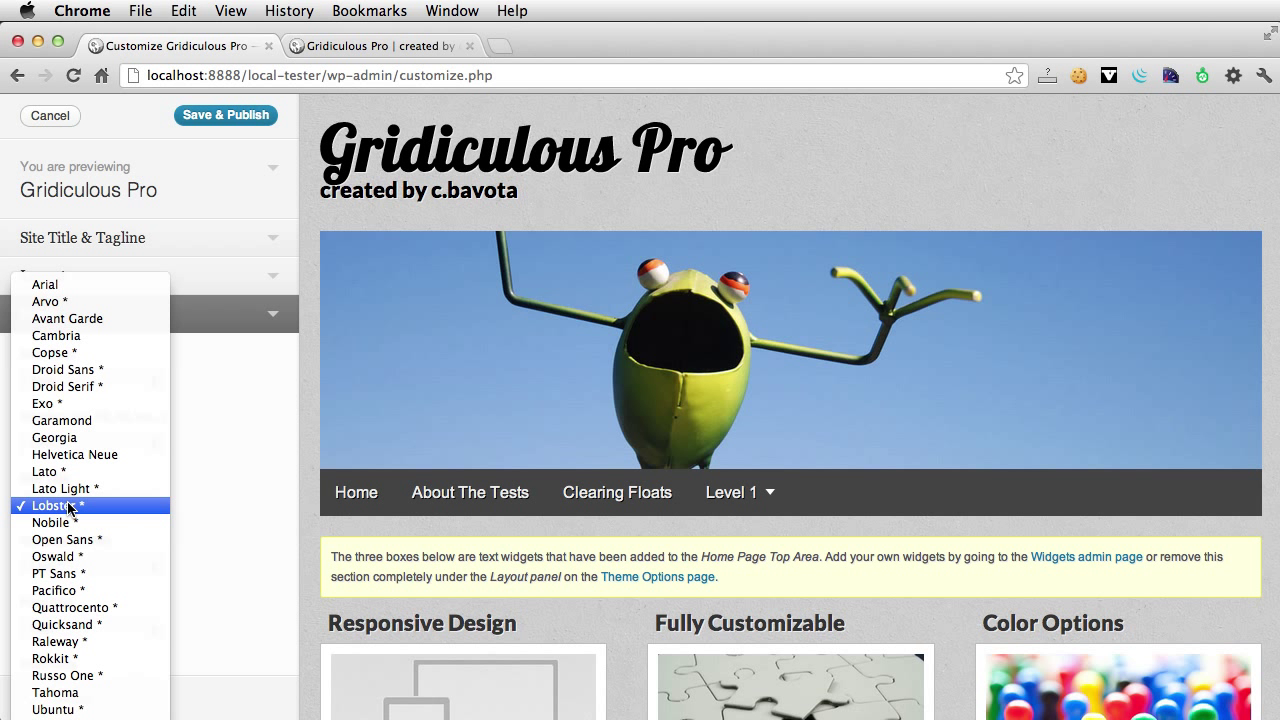
click(66, 676)
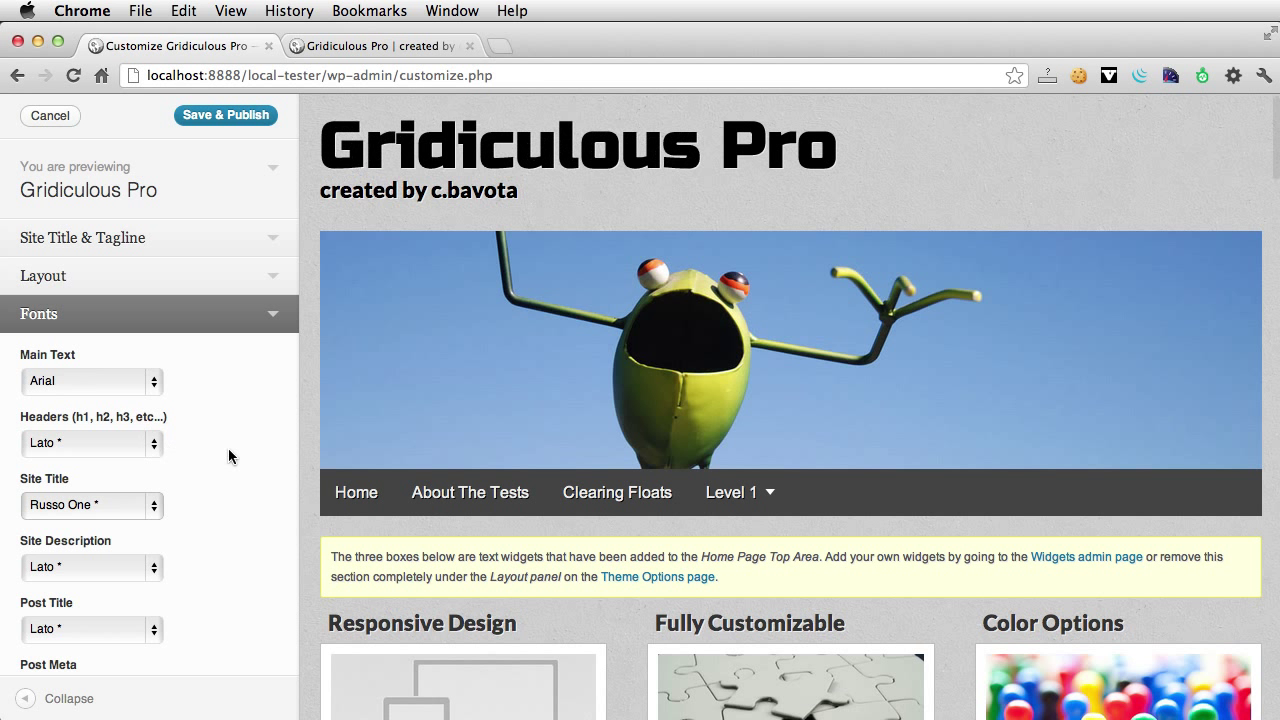
Activate the Font Awesome icon set, check its icons in the preview, and save and publish the change
scroll(227, 452, down, 5)
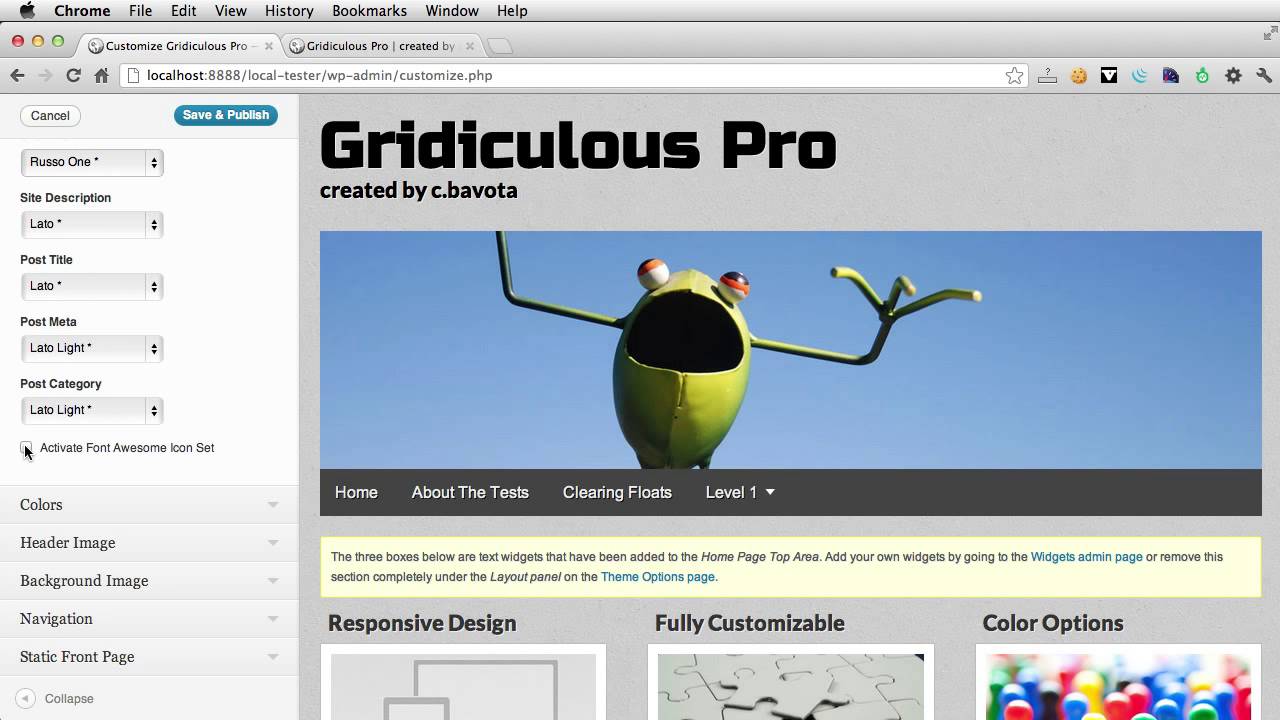
click(26, 449)
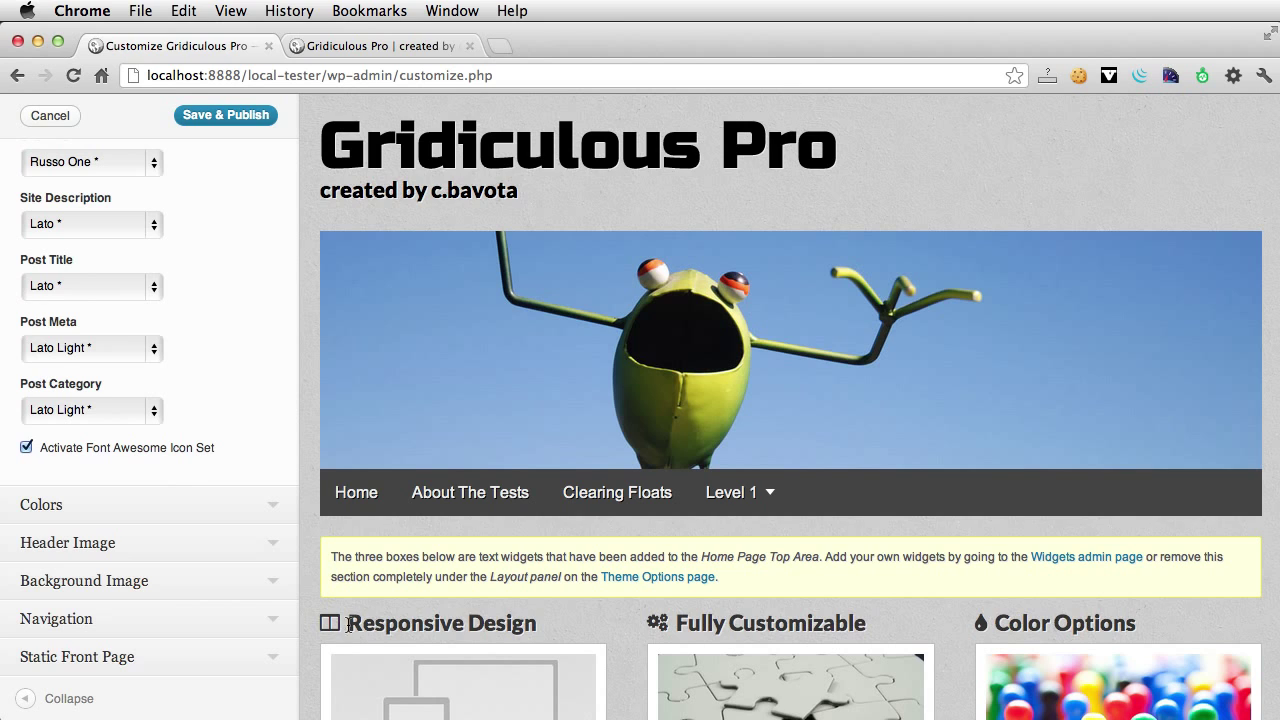
scroll(827, 612, down, 5)
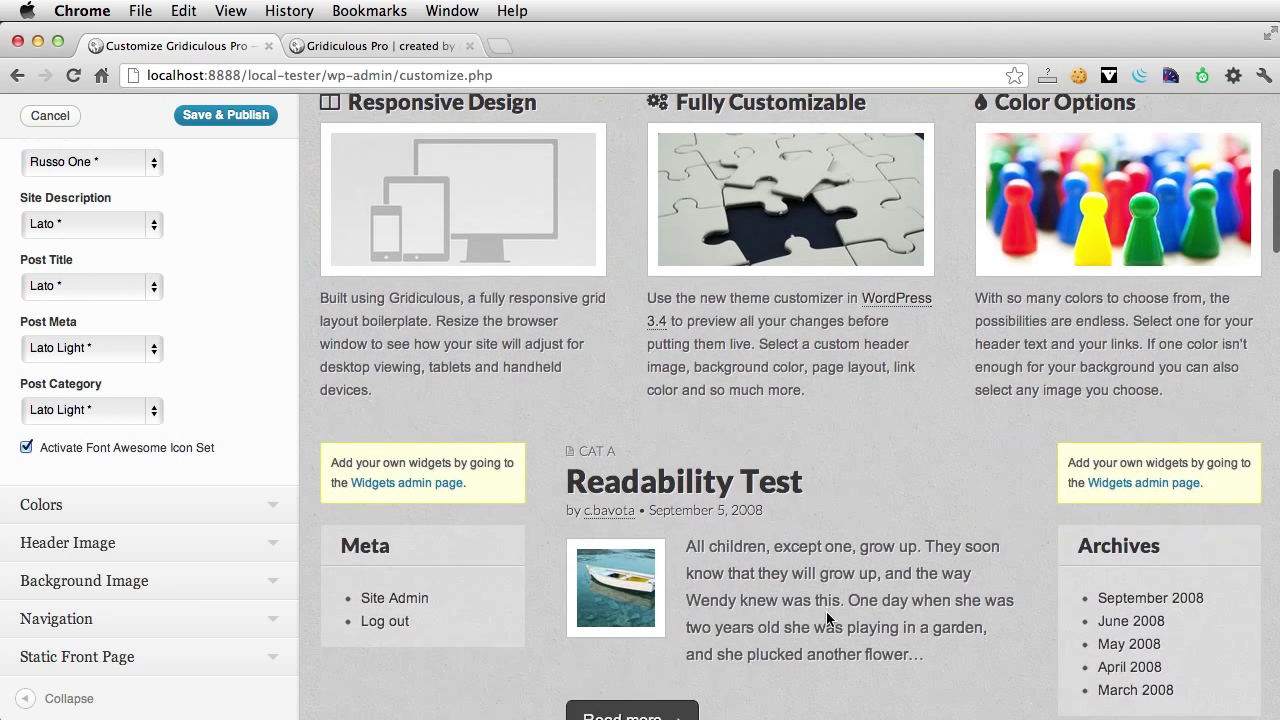
scroll(562, 449, up, 5)
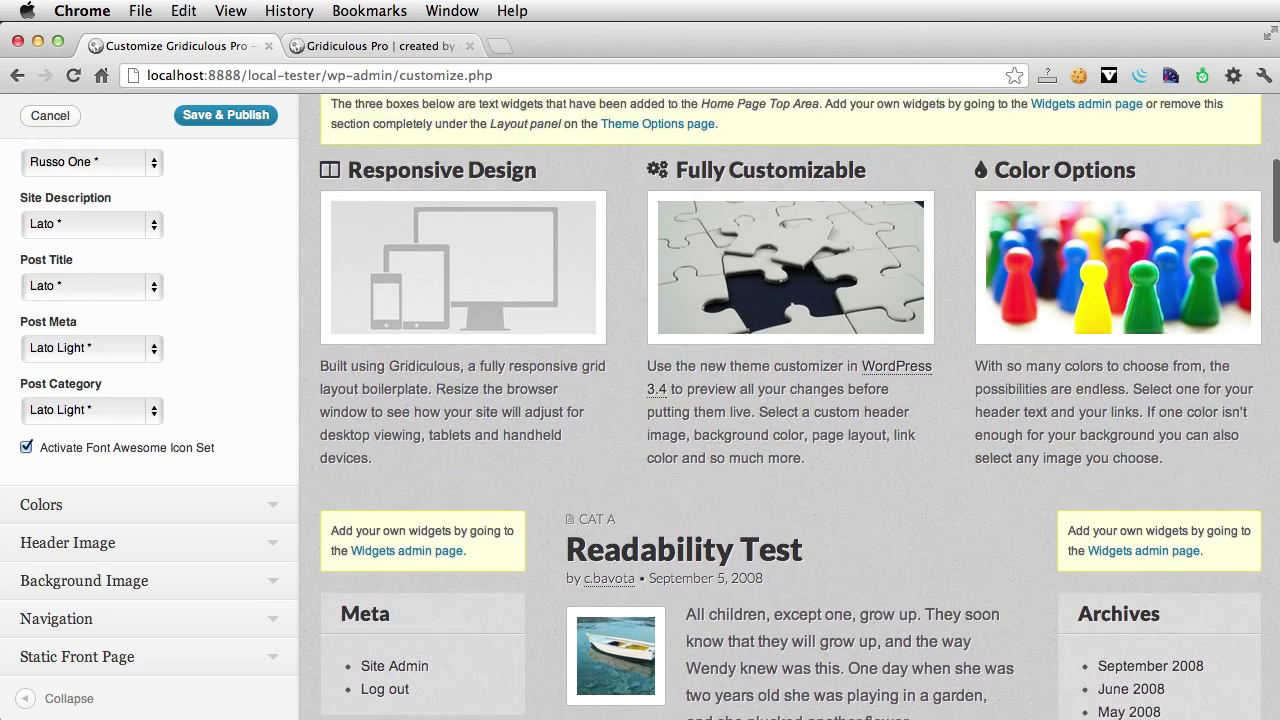
click(205, 118)
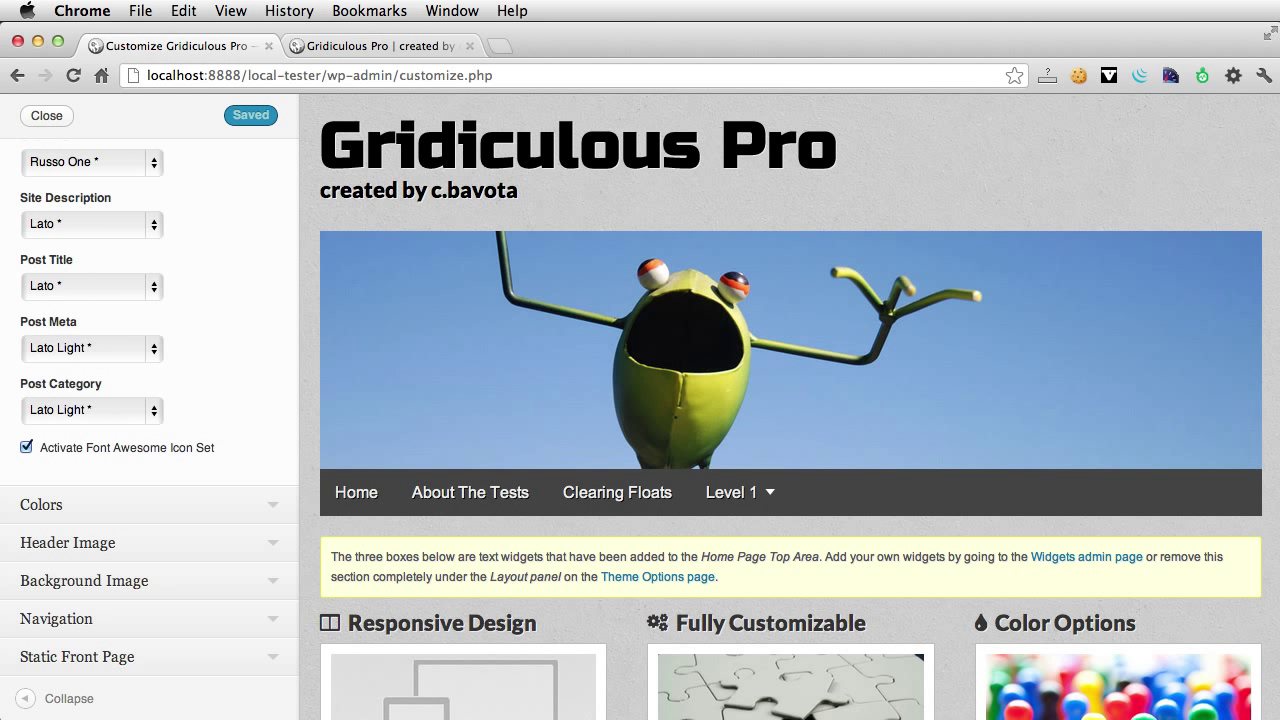
Close the theme customizer and open the settings of the Home item in the Main menu
click(48, 117)
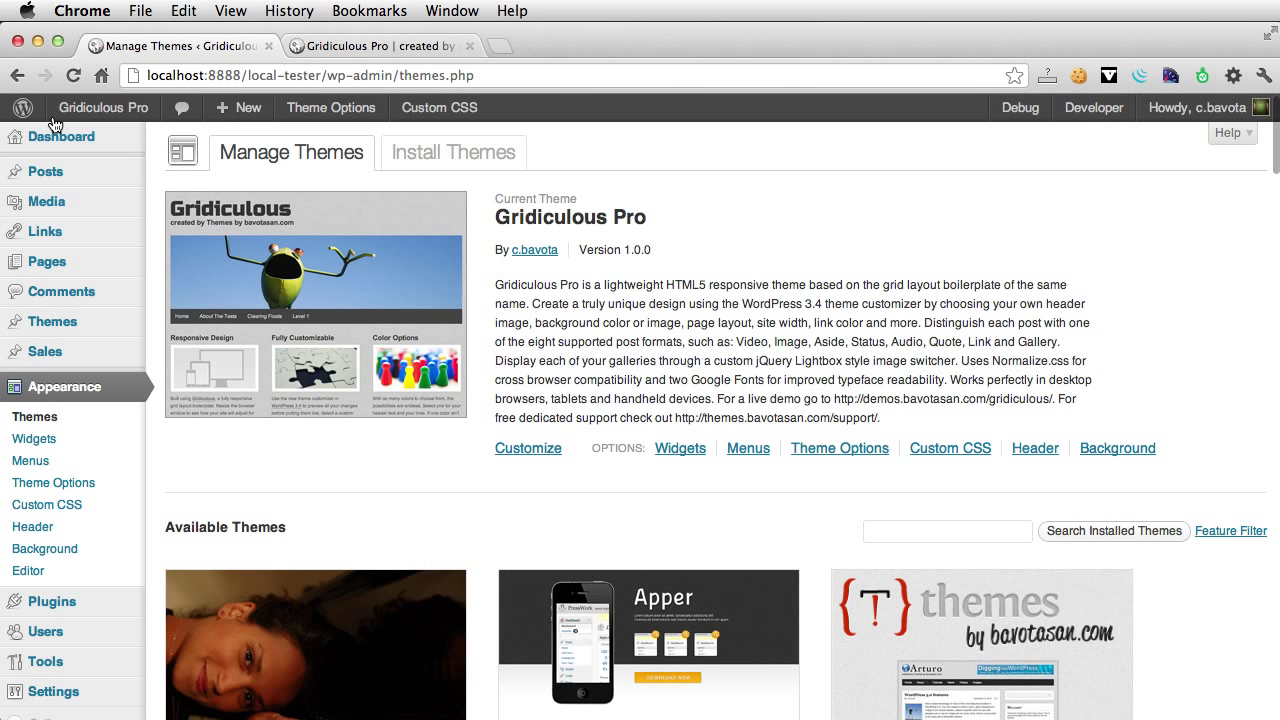
click(32, 460)
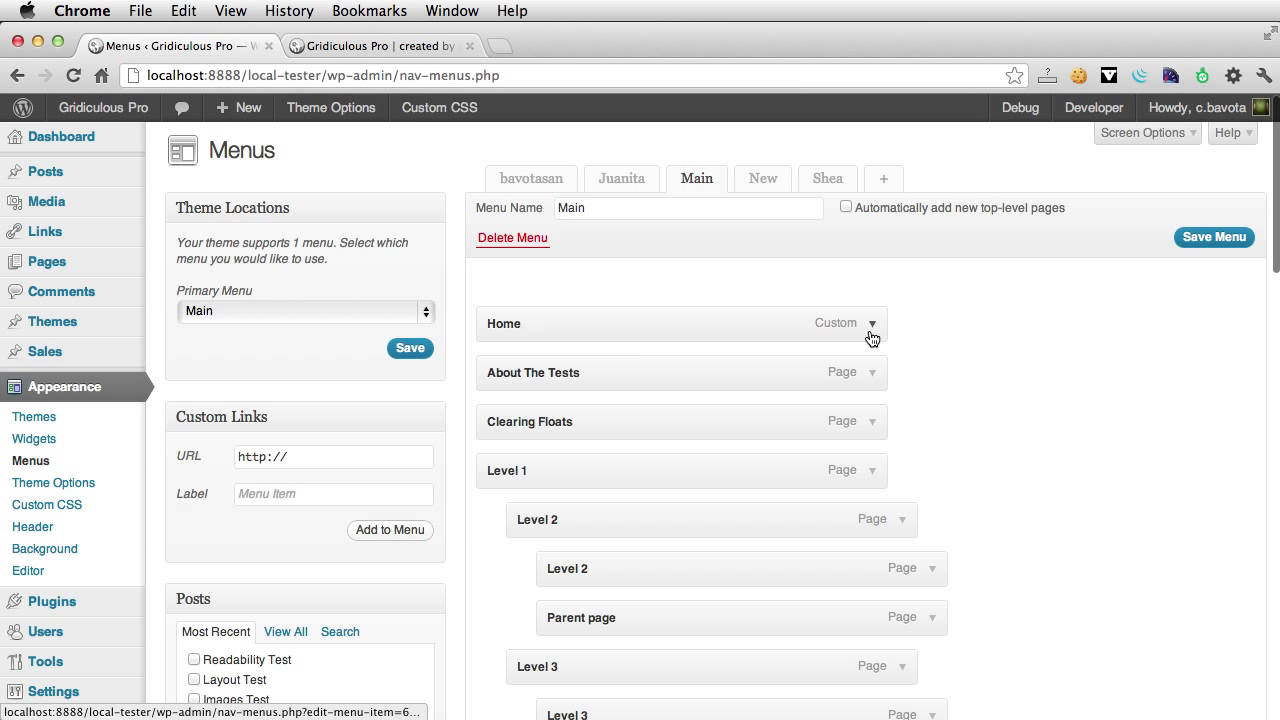
click(871, 326)
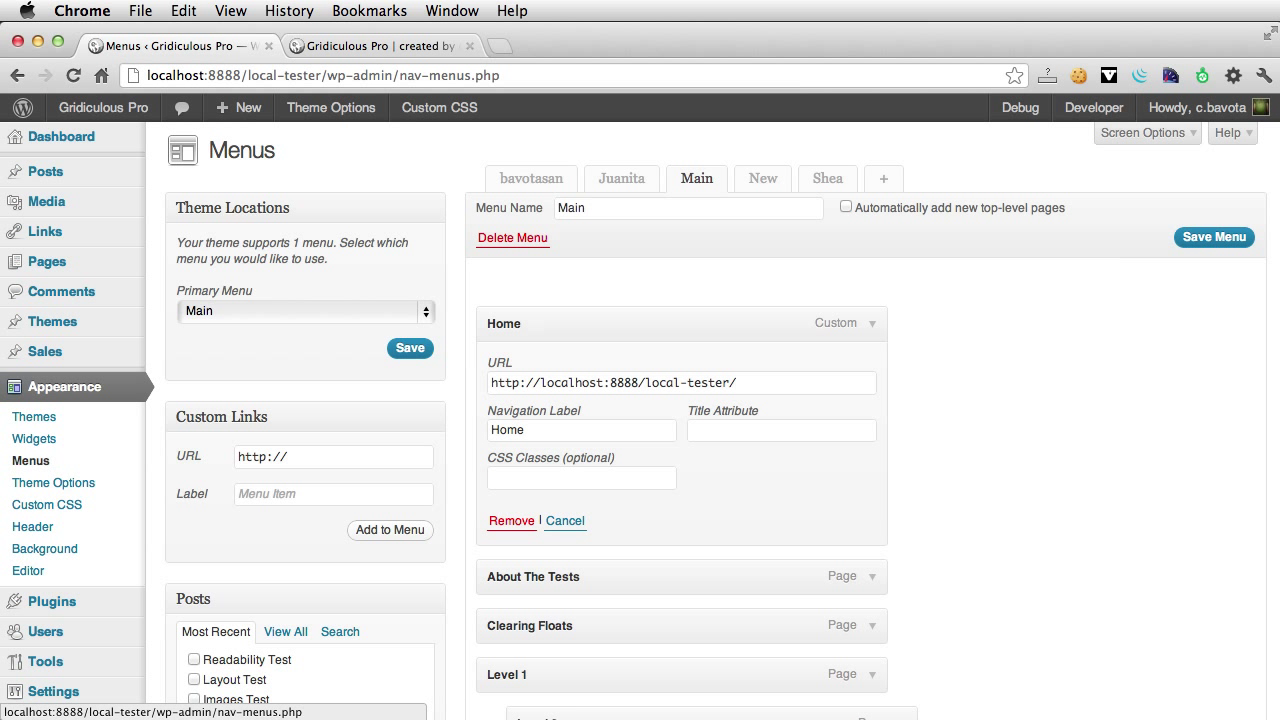
Insert the icon code <i class="icon-home"></i> before the word Home in the Home item's navigation label
key(super+Tab)
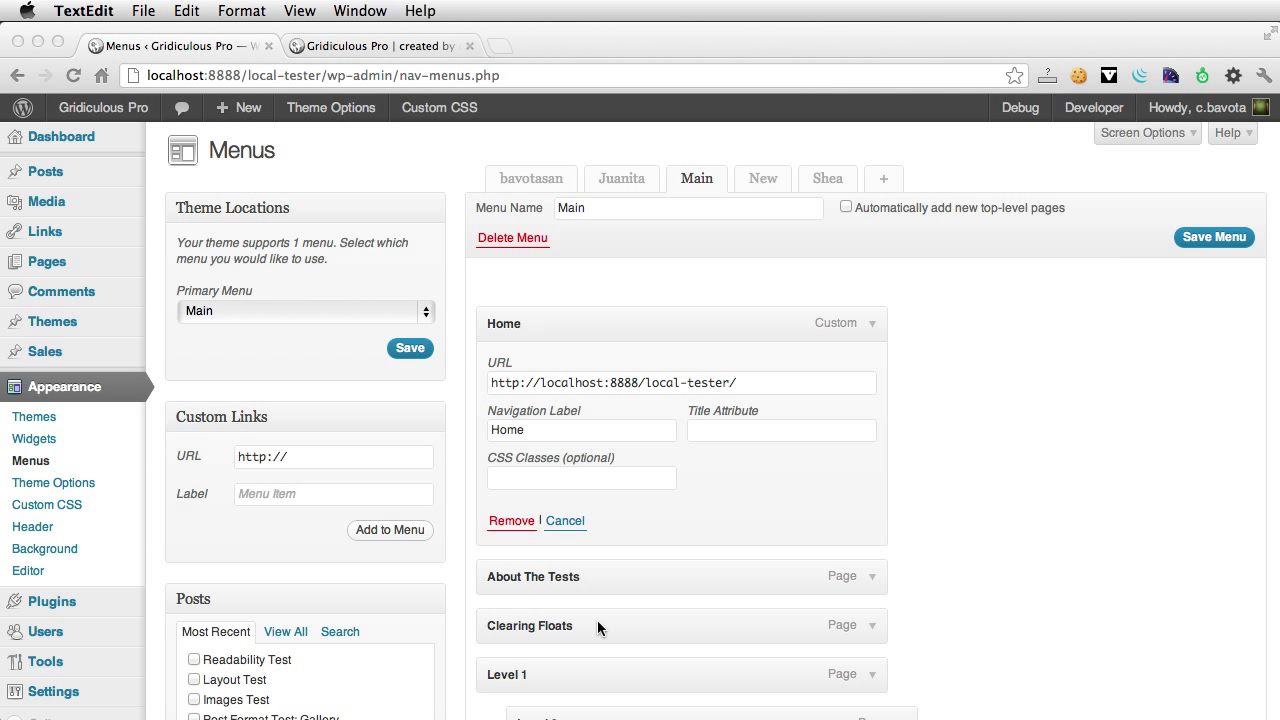
key(super+Tab)
click(489, 430)
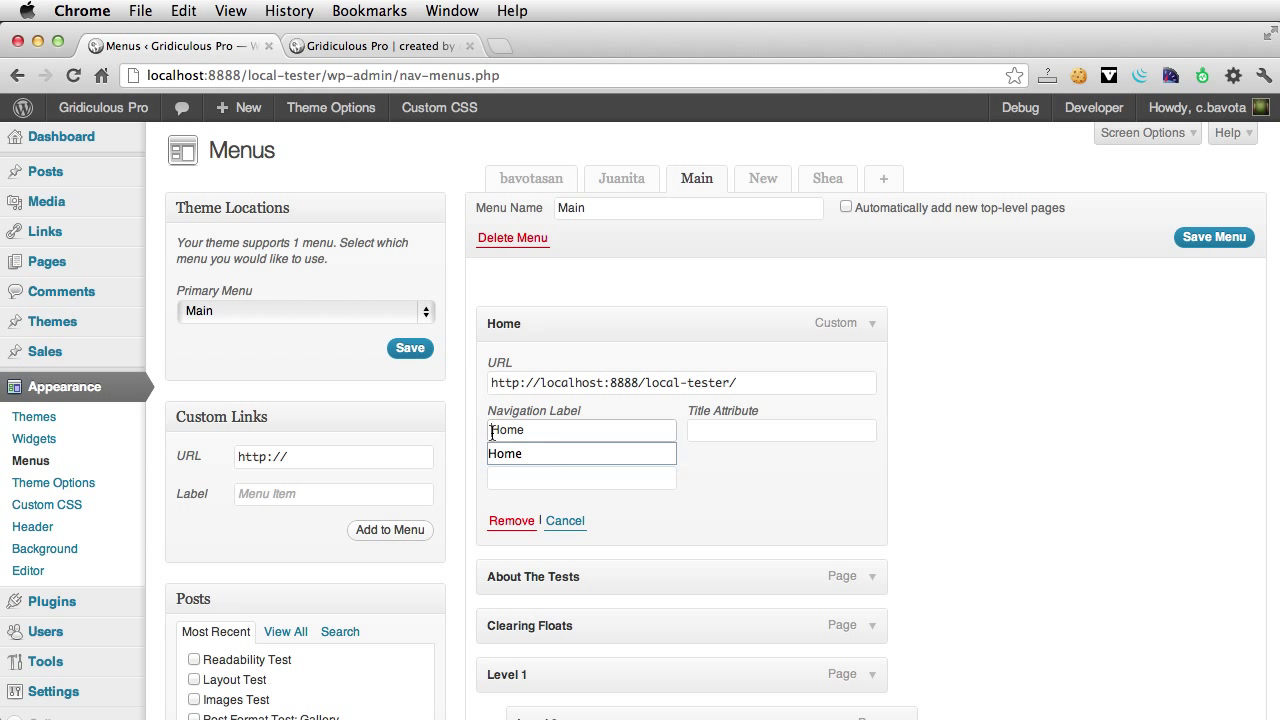
text(<i class="icon-home"></i>)
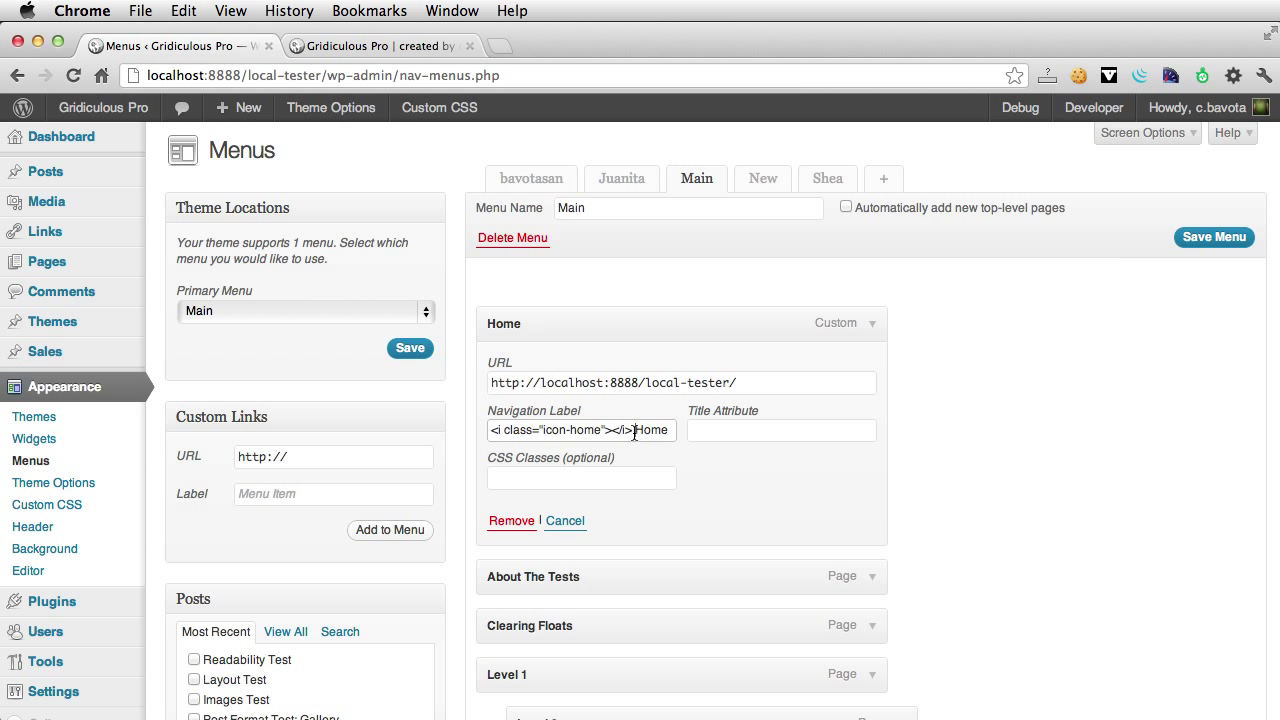
drag(632, 432, 445, 430)
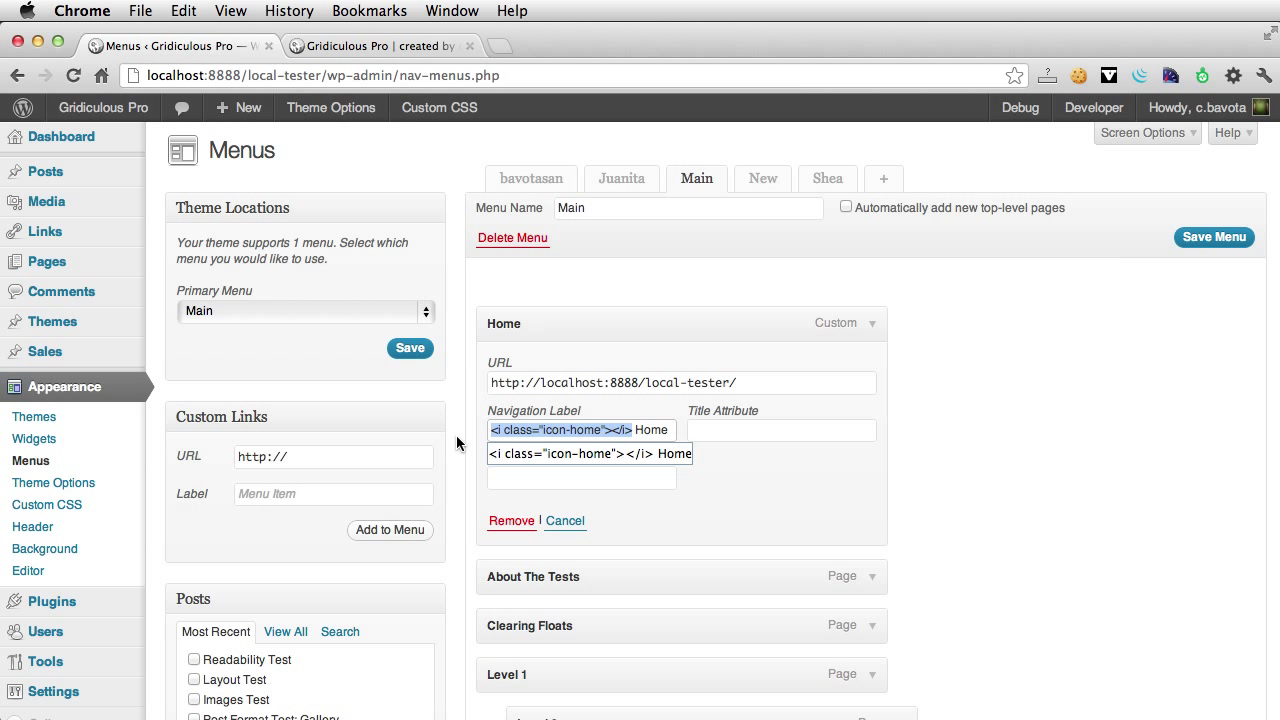
Point out the icon-home class in the Home item's navigation label and save the Main menu
click(560, 430)
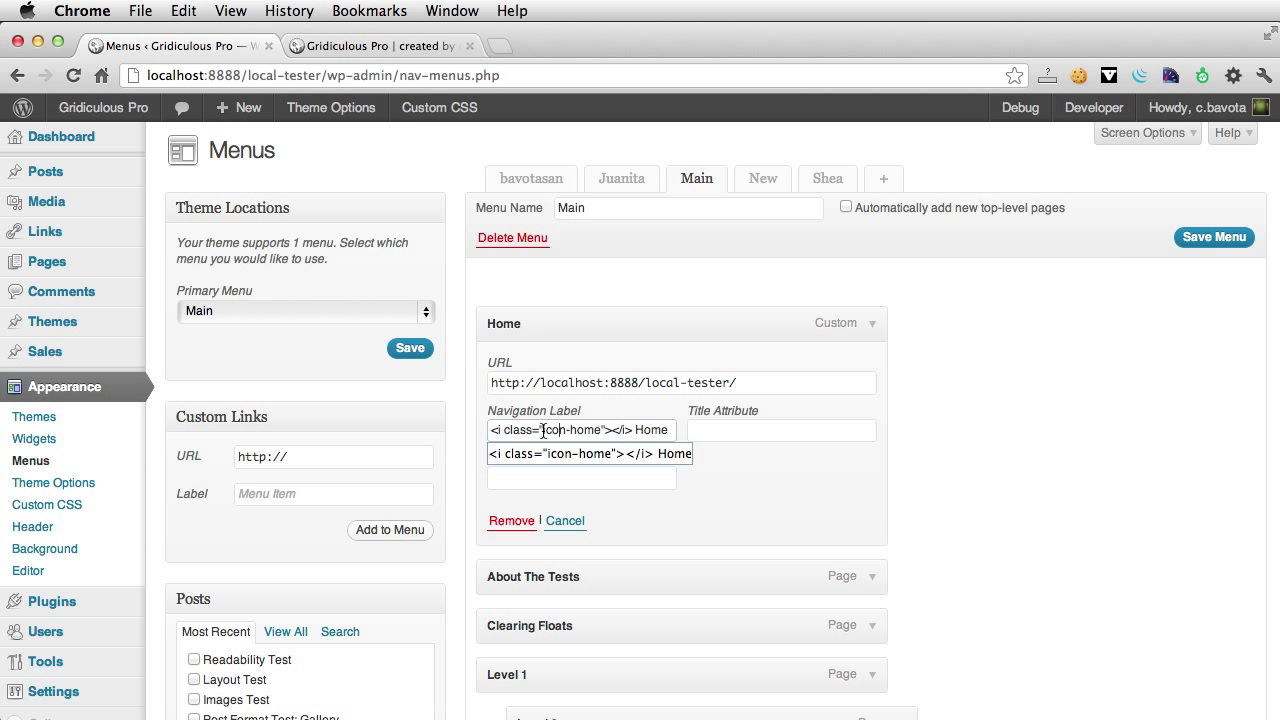
drag(543, 430, 593, 432)
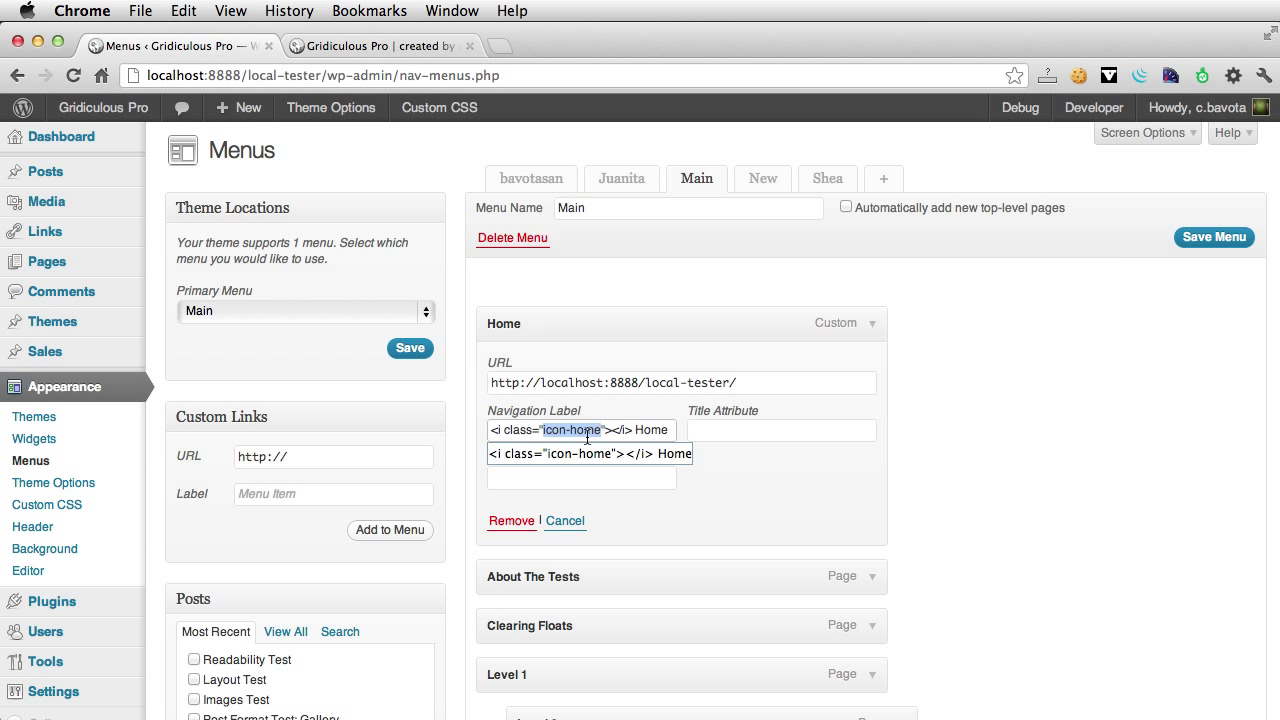
click(1012, 502)
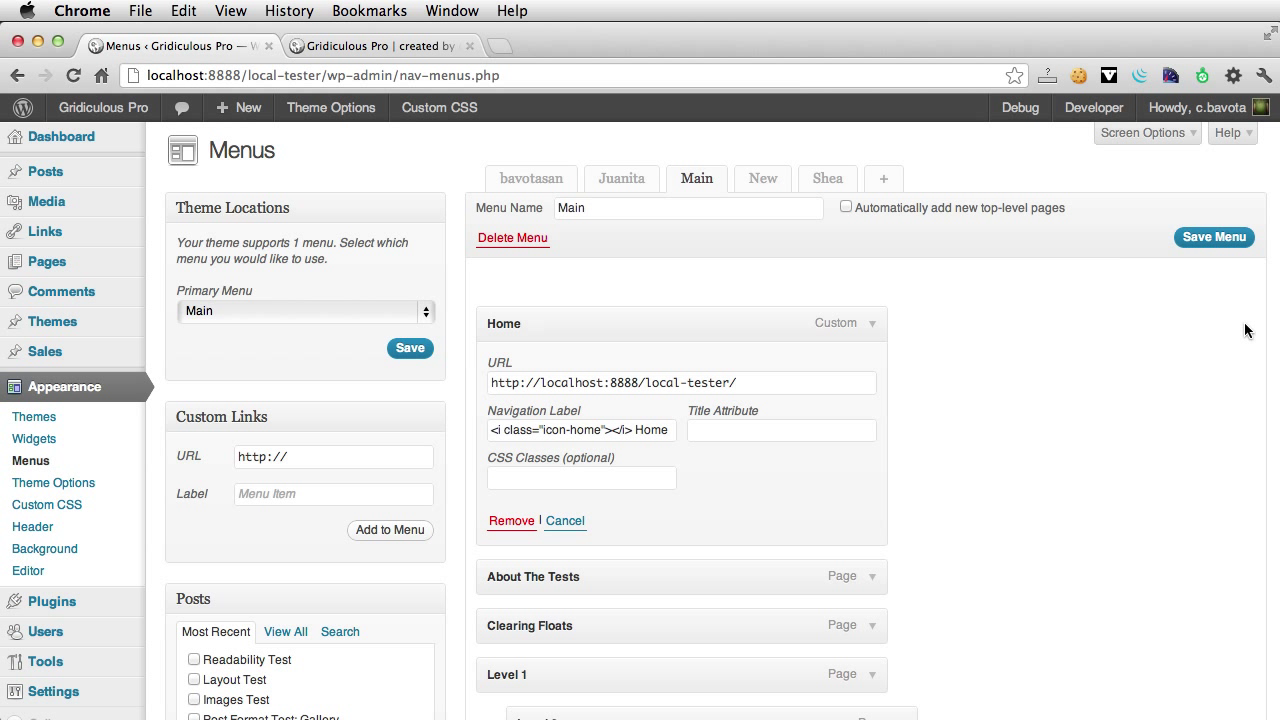
click(1212, 240)
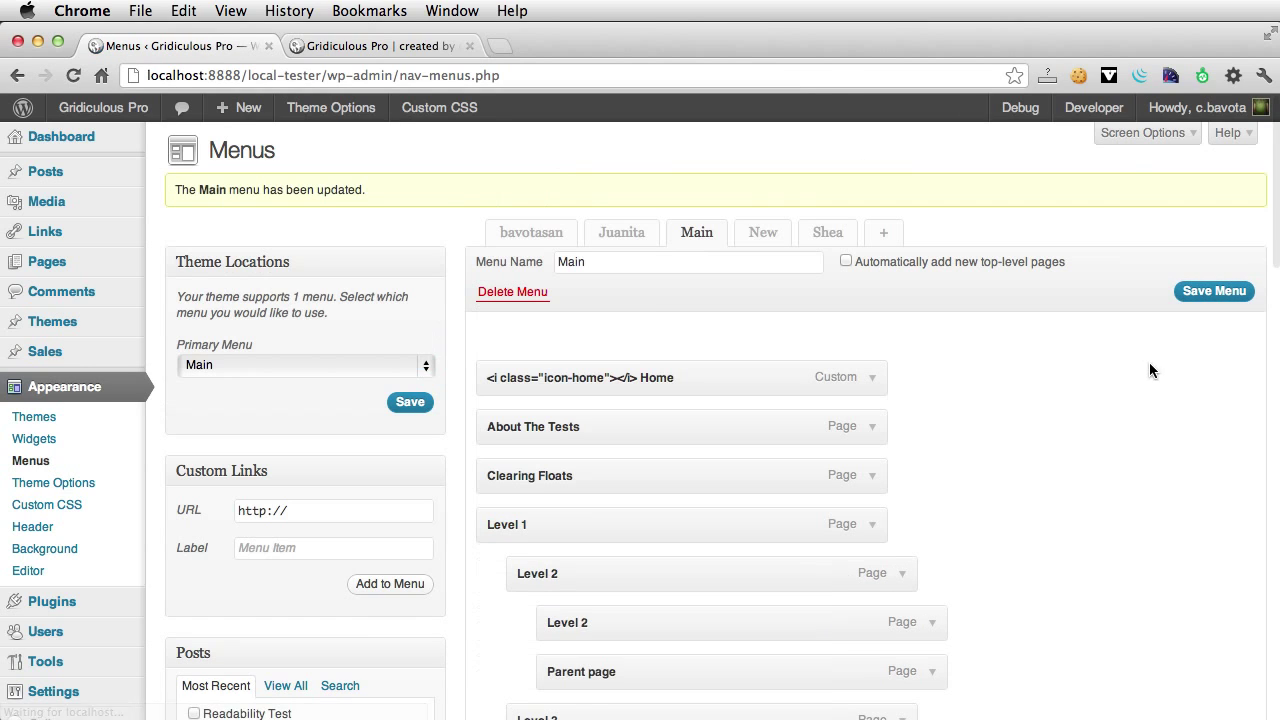
Reload the site's front page and check the Home item's icon in the navigation bar
click(362, 47)
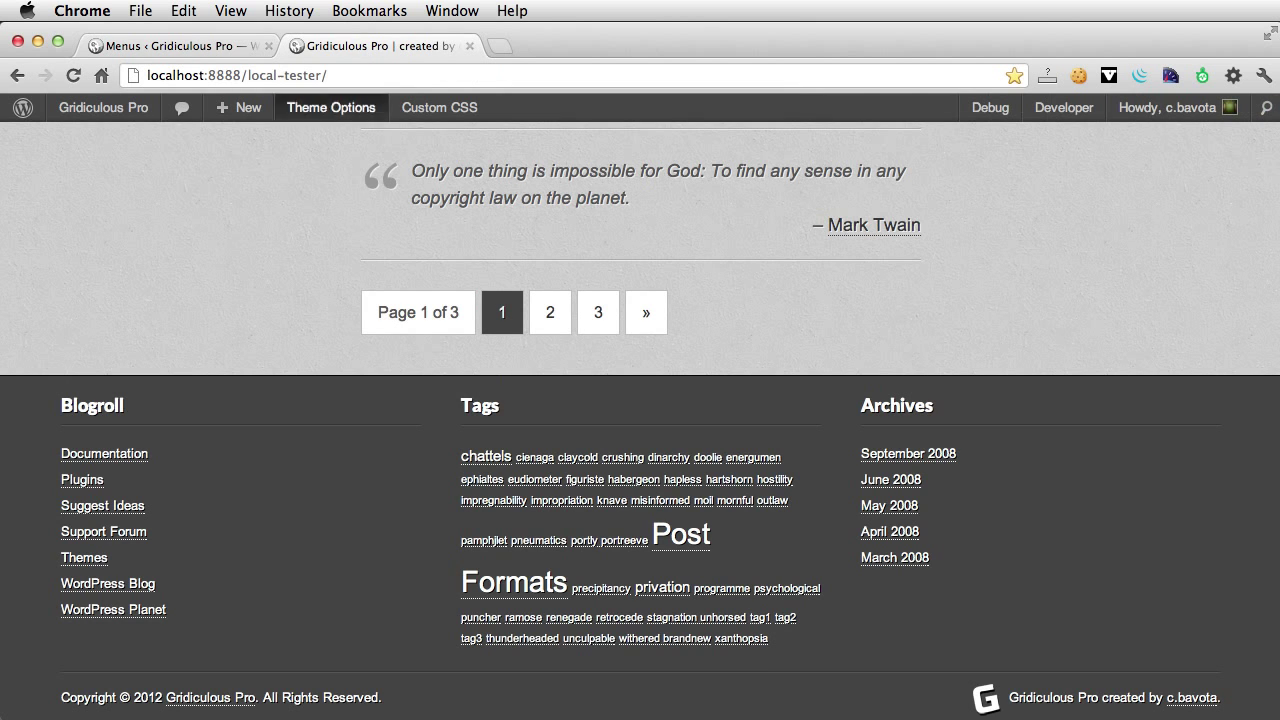
scroll(339, 230, up, 20)
key(super+r)
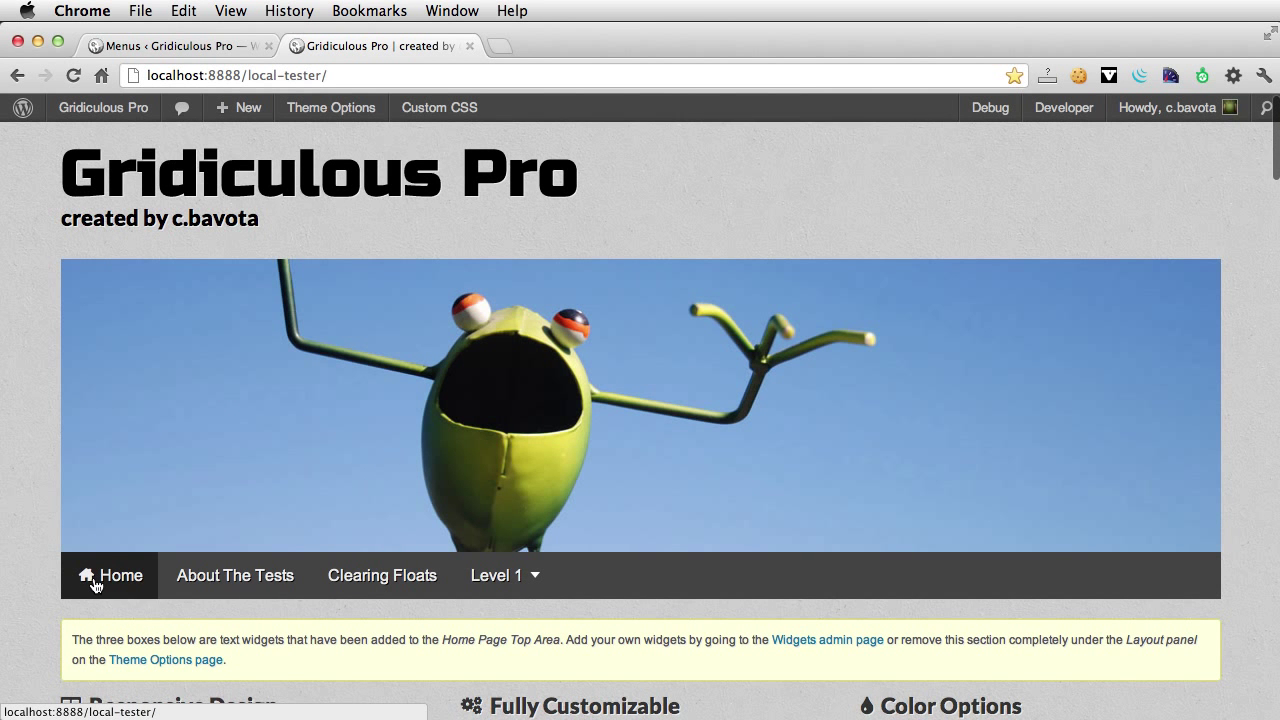
Review the Colors and Navigation options in the theme customizer, including the nav text and background colors, and close it
click(207, 48)
click(331, 107)
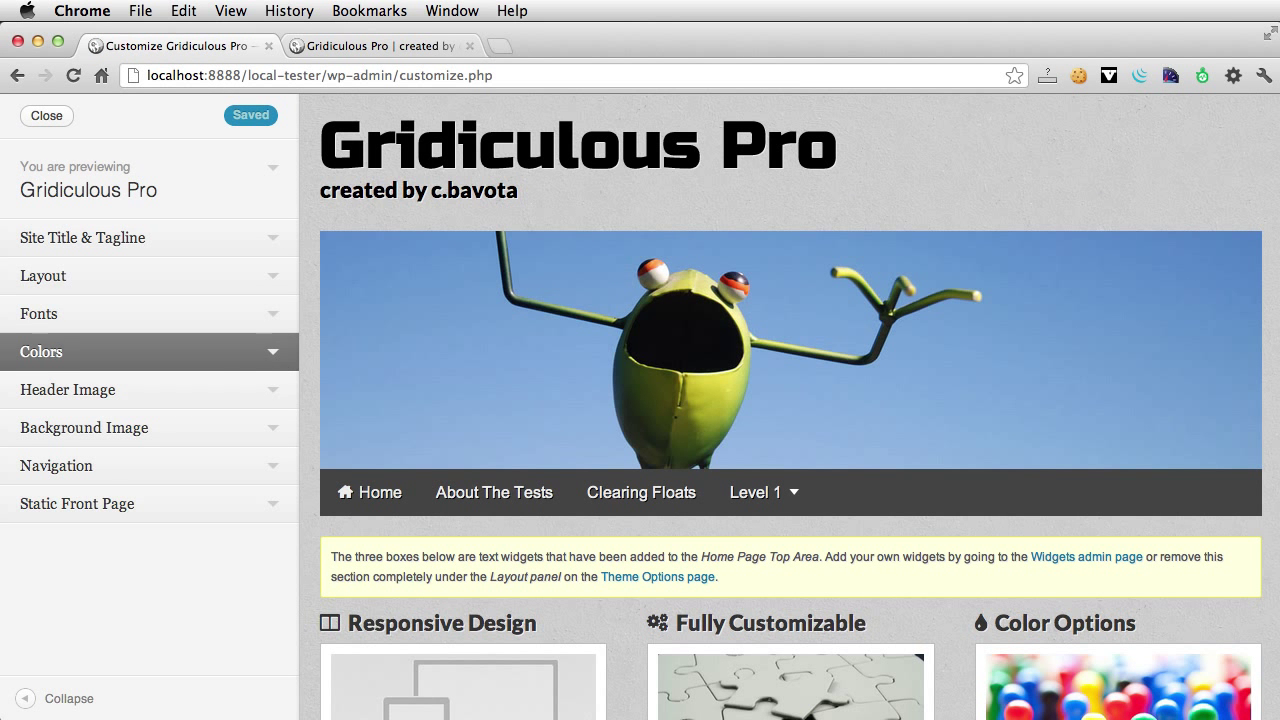
click(270, 355)
click(270, 355)
click(268, 465)
scroll(188, 465, down, 3)
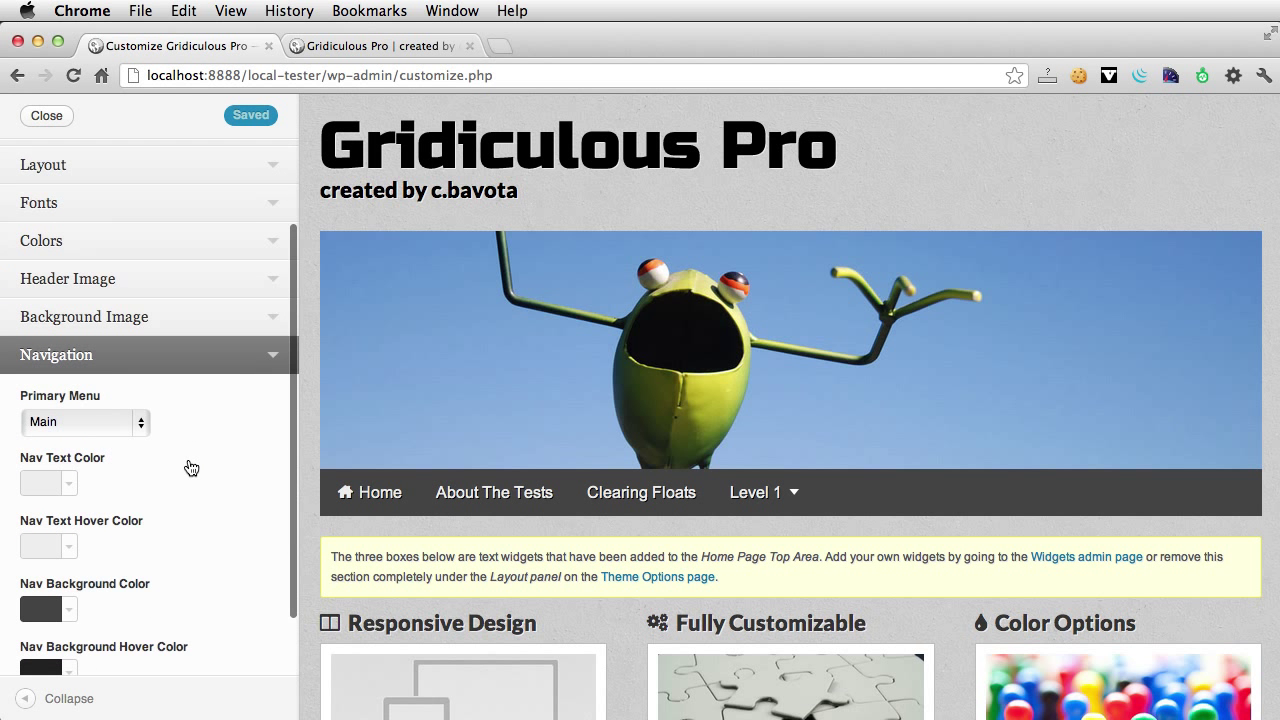
scroll(191, 466, down, 2)
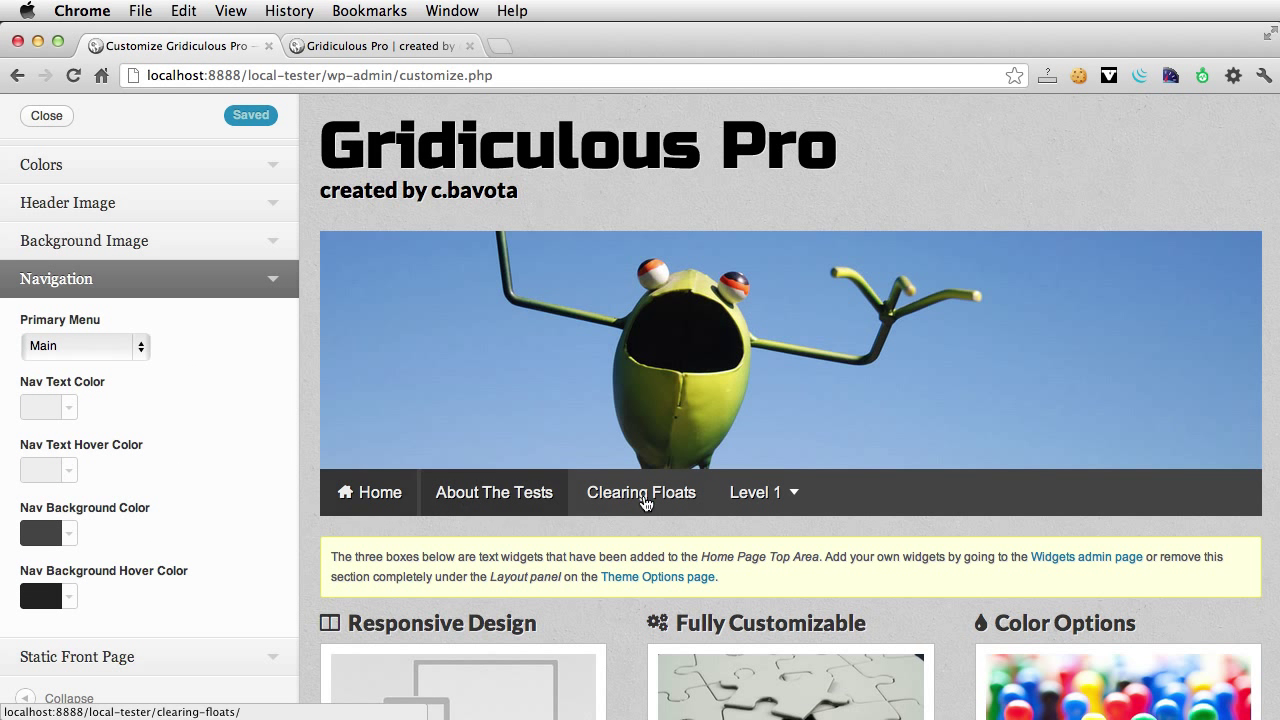
click(260, 291)
click(46, 115)
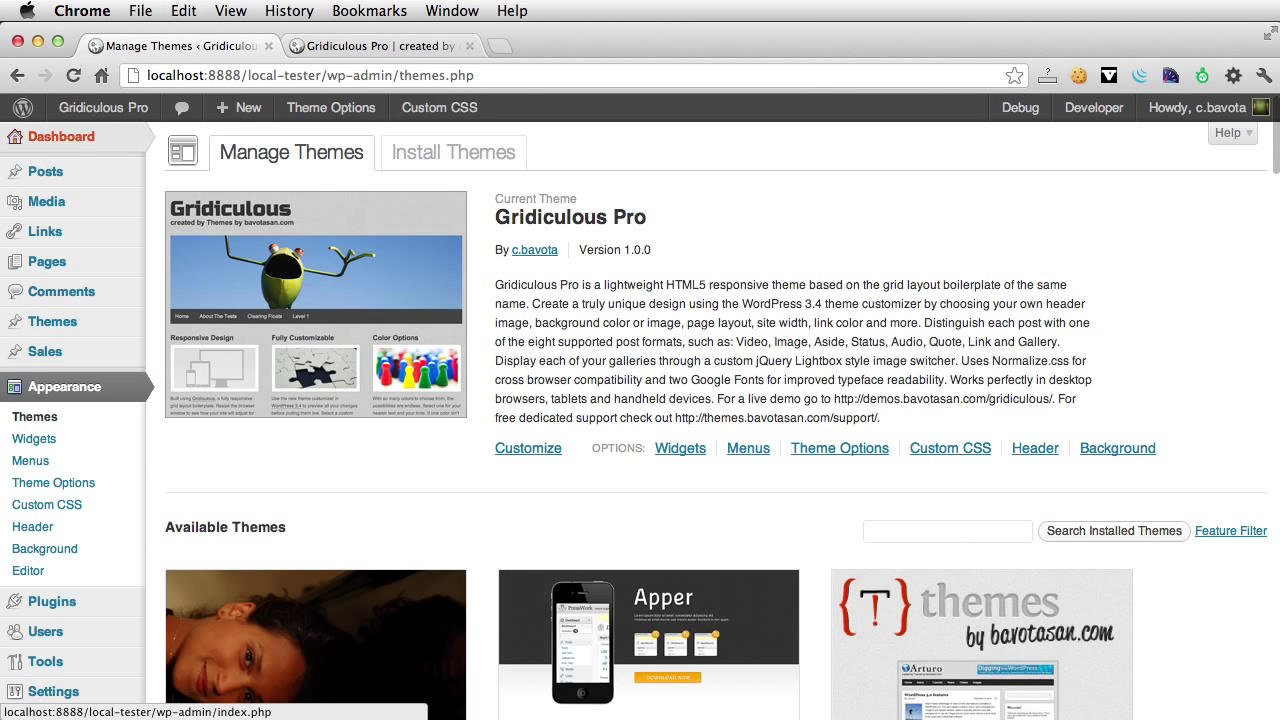
Open the theme's Custom CSS editor and add an empty line after the welcome comment
click(452, 111)
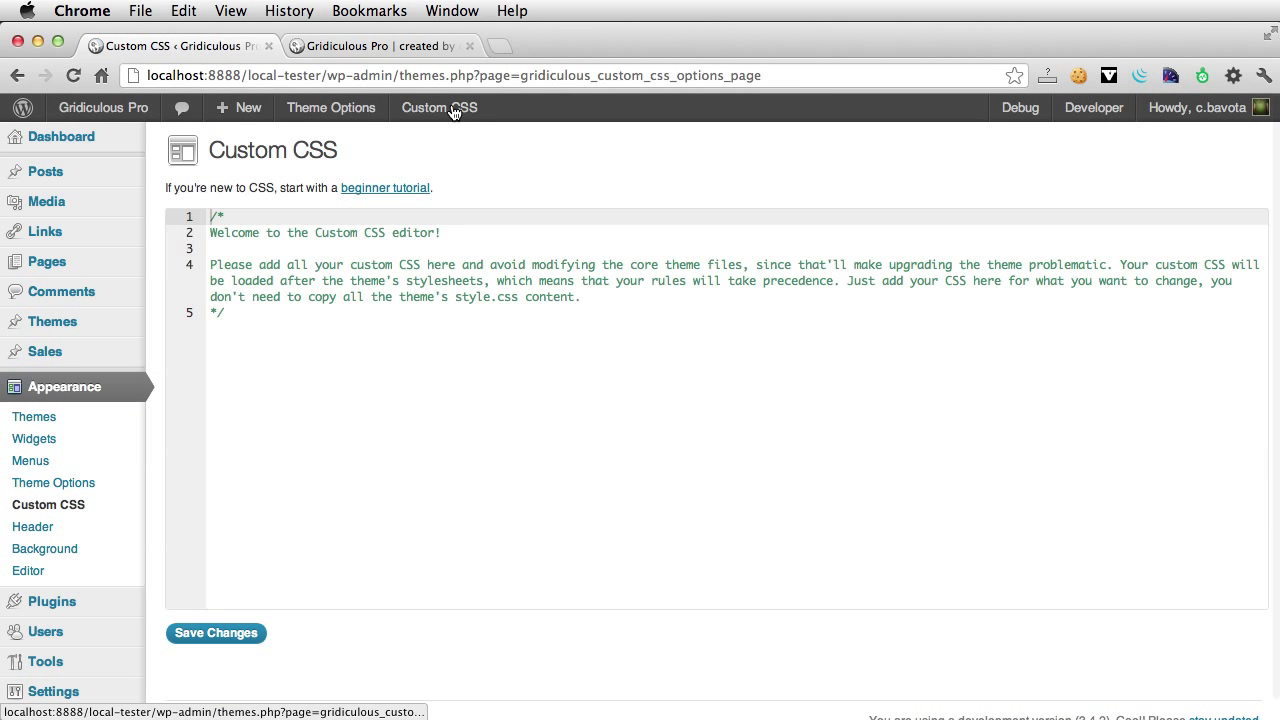
click(318, 345)
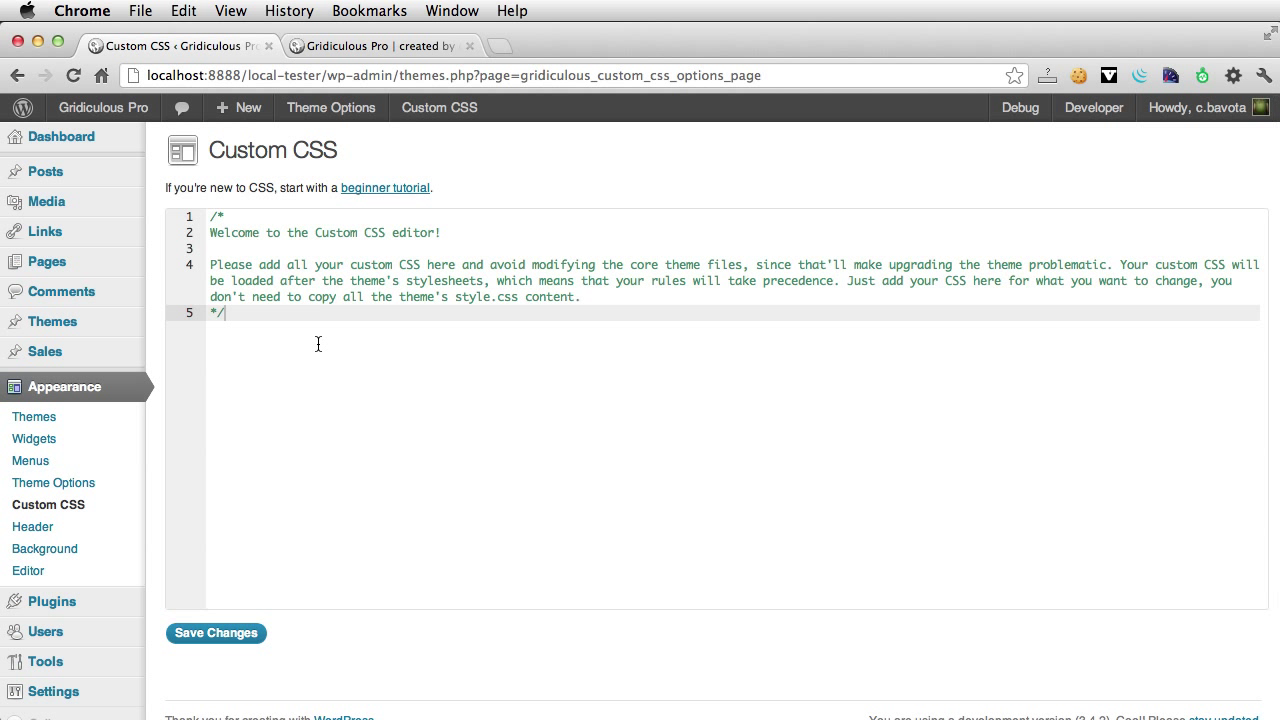
key(Return)
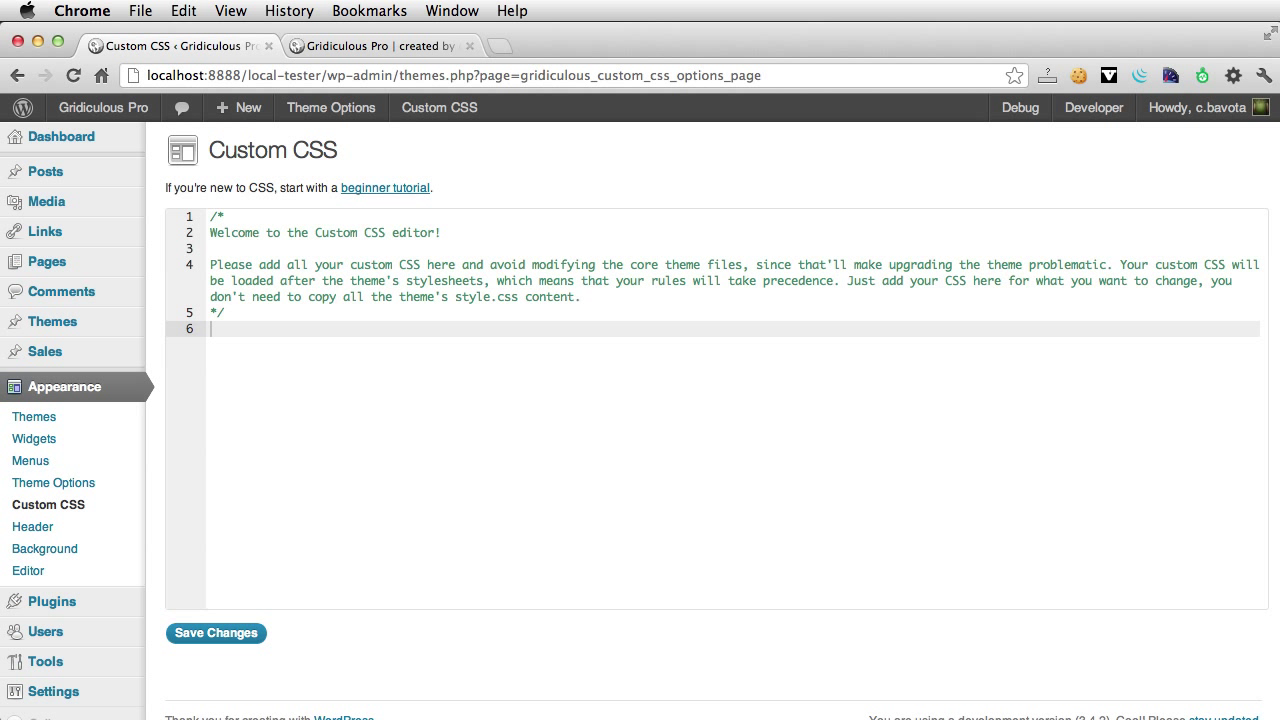